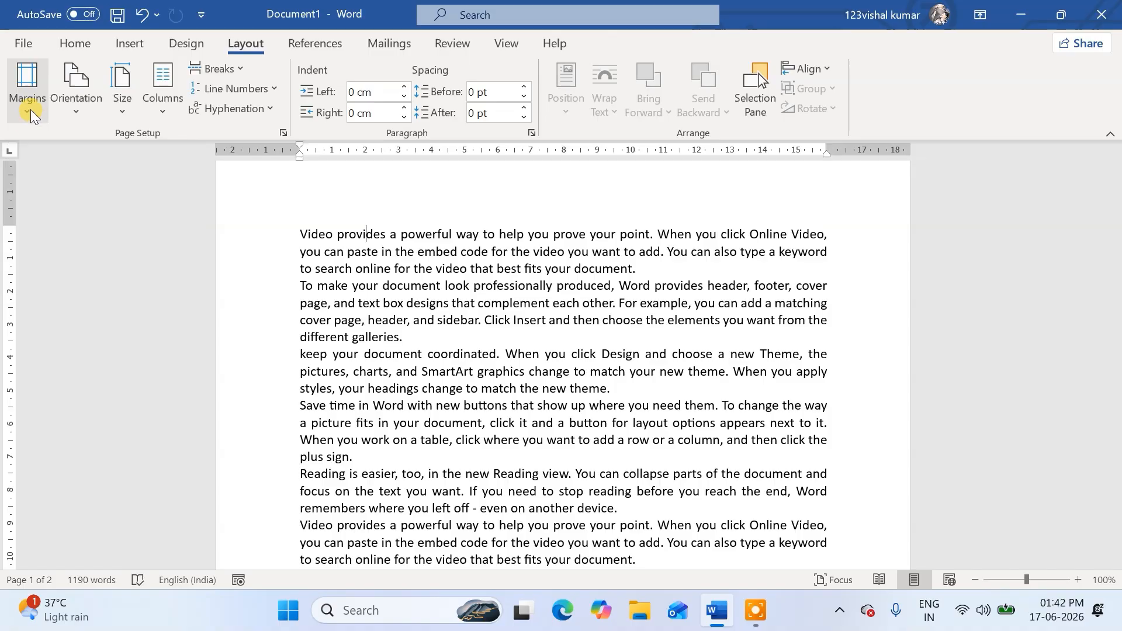
Step: Apply the Moderate margin preset to the document
scroll(331, 241, down, 1)
scroll(331, 241, up, 1)
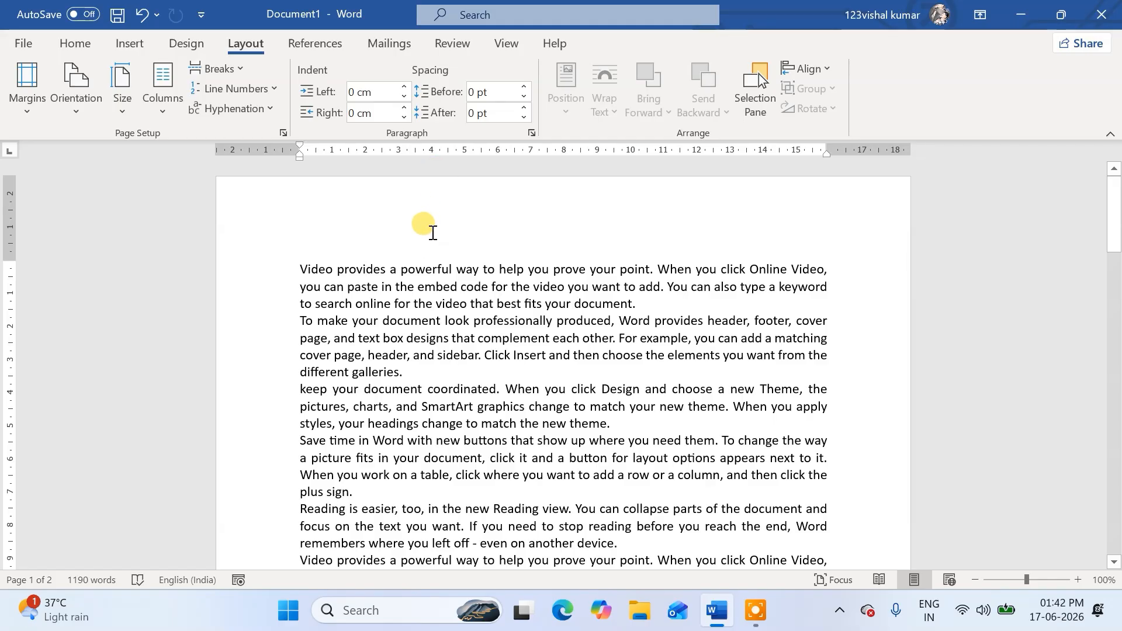
click(24, 107)
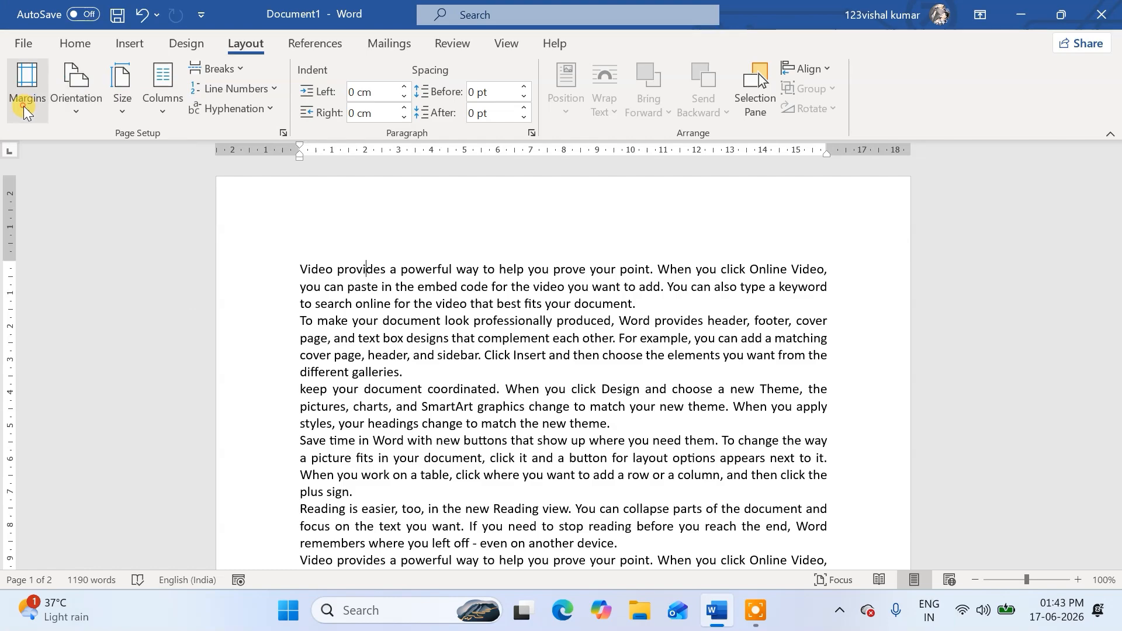
scroll(96, 222, down, 2)
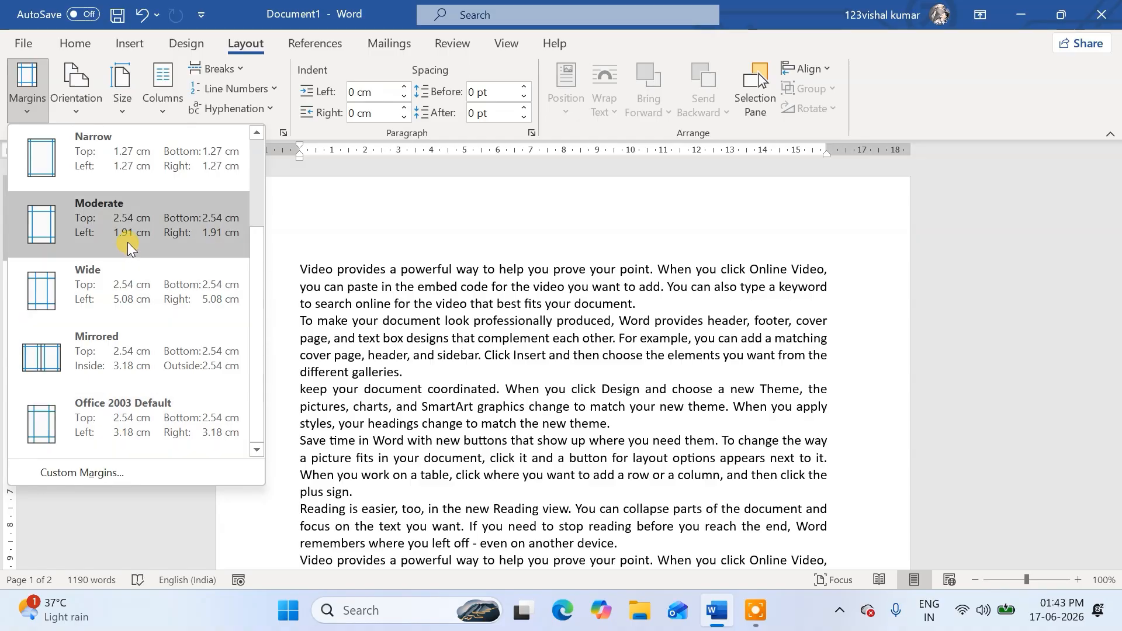
scroll(120, 251, up, 2)
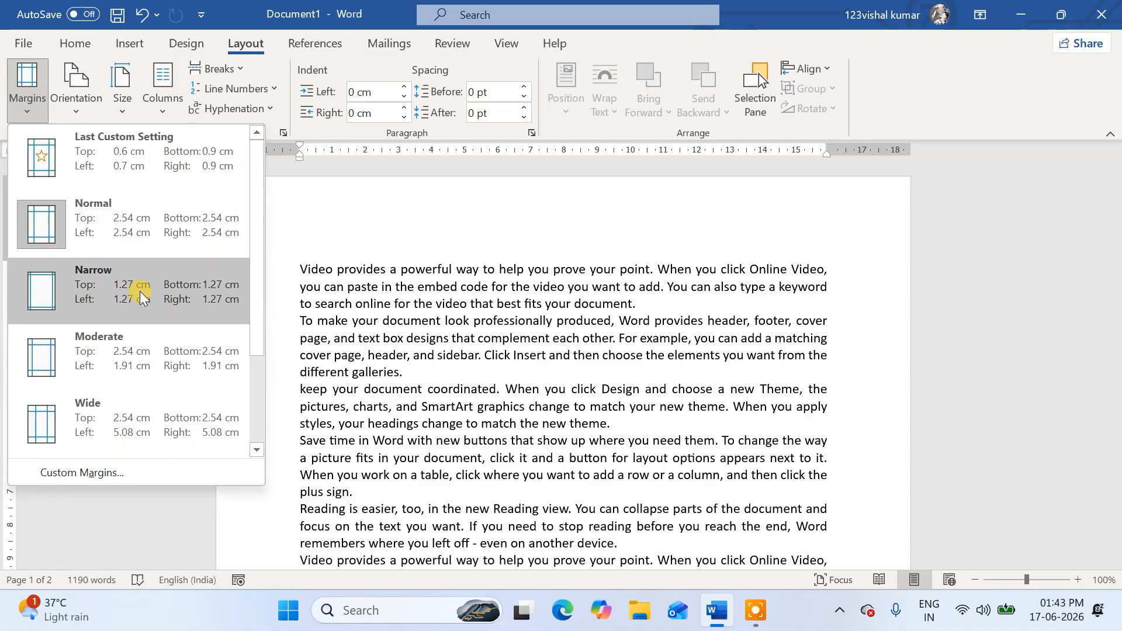
click(138, 331)
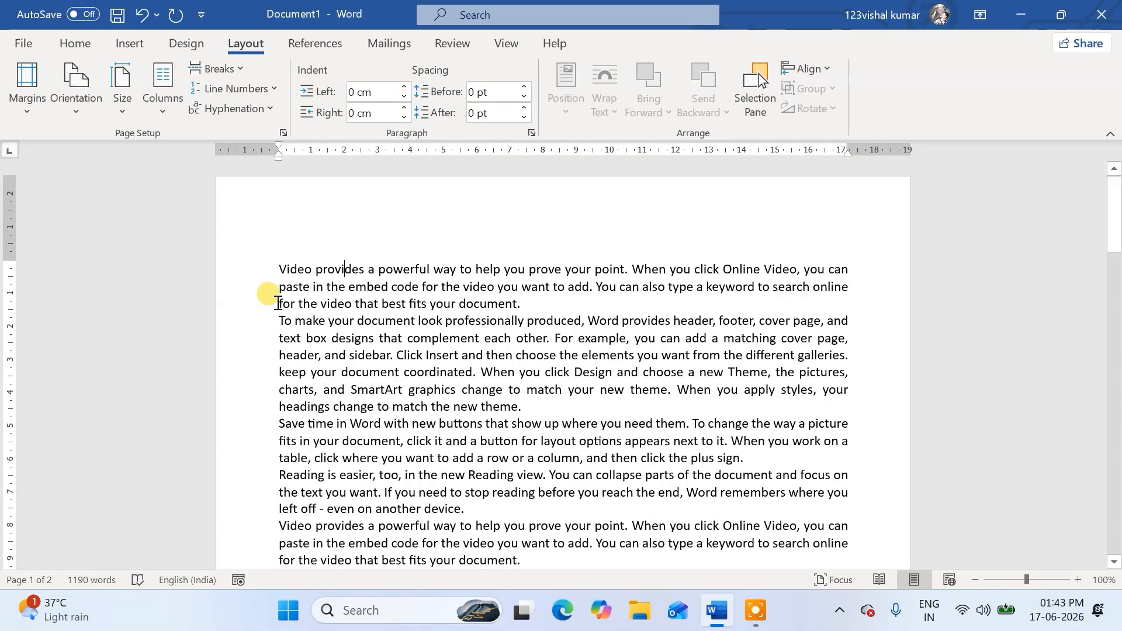
Step: Try the Wide margin preset on the document and switch the margins back to Normal
click(20, 111)
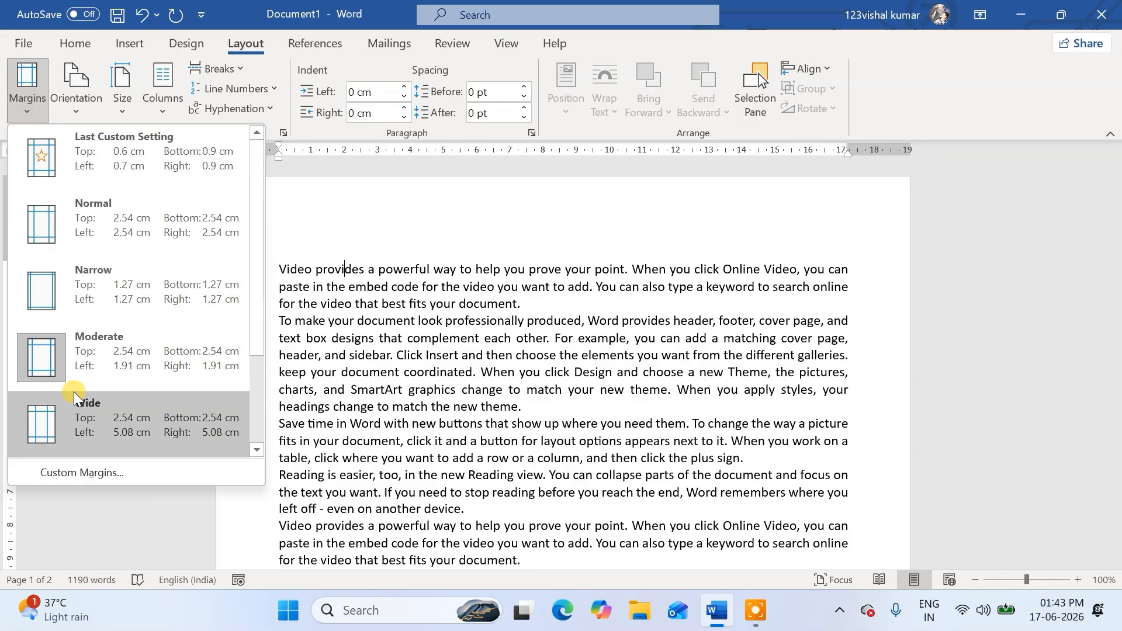
click(73, 409)
click(28, 106)
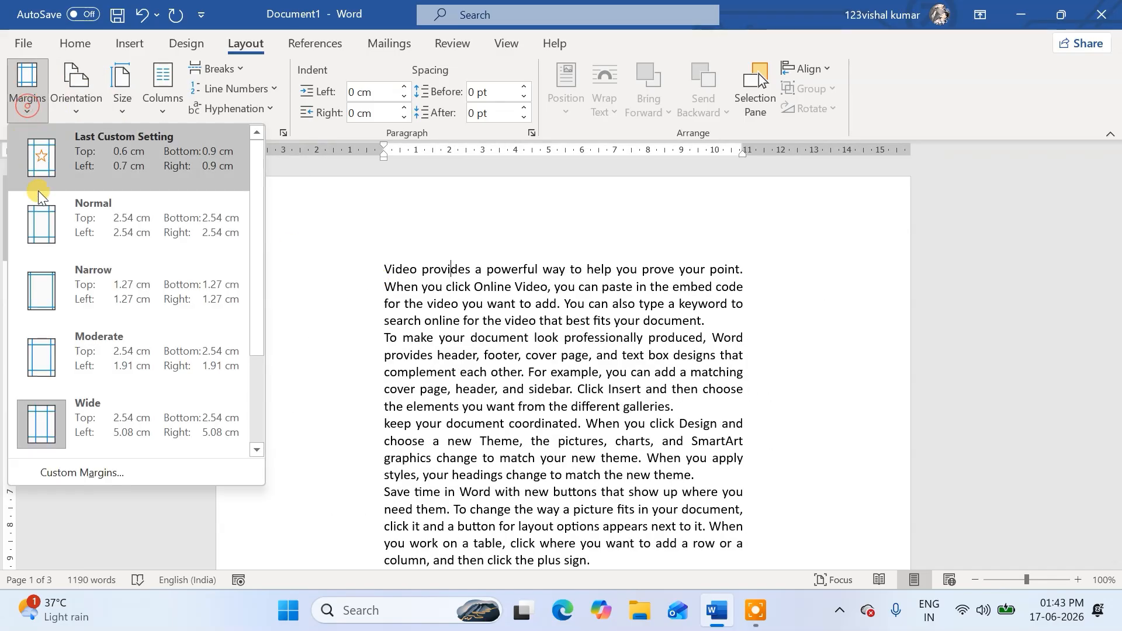
click(86, 213)
Step: Try the Office 2003 Default margin preset and replace it with the Wide preset
click(27, 100)
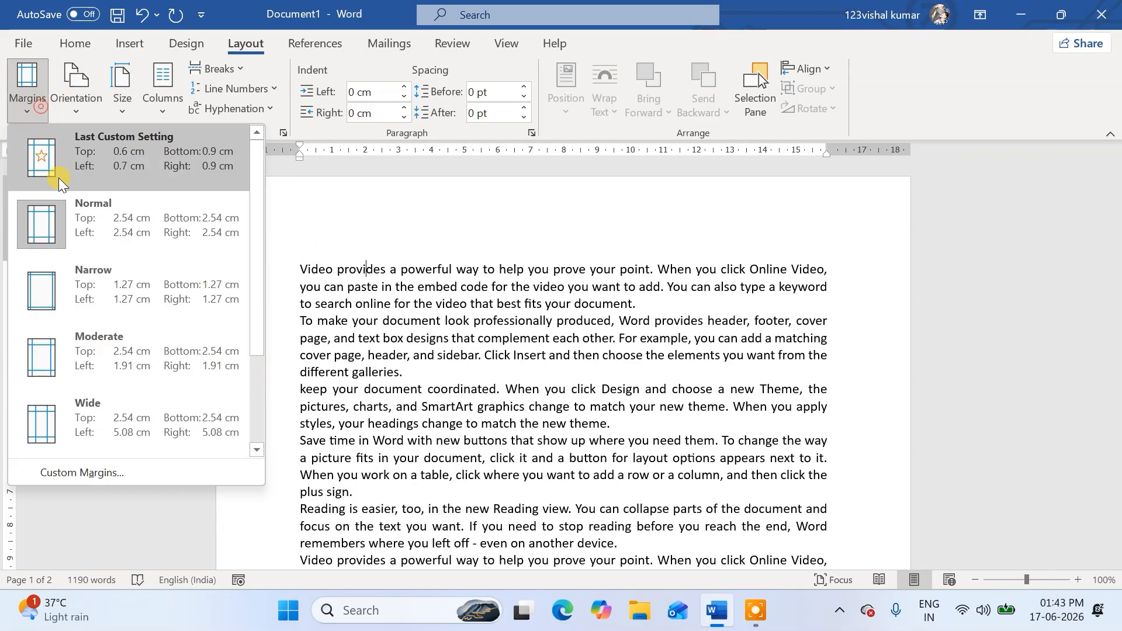
scroll(86, 361, down, 3)
click(94, 395)
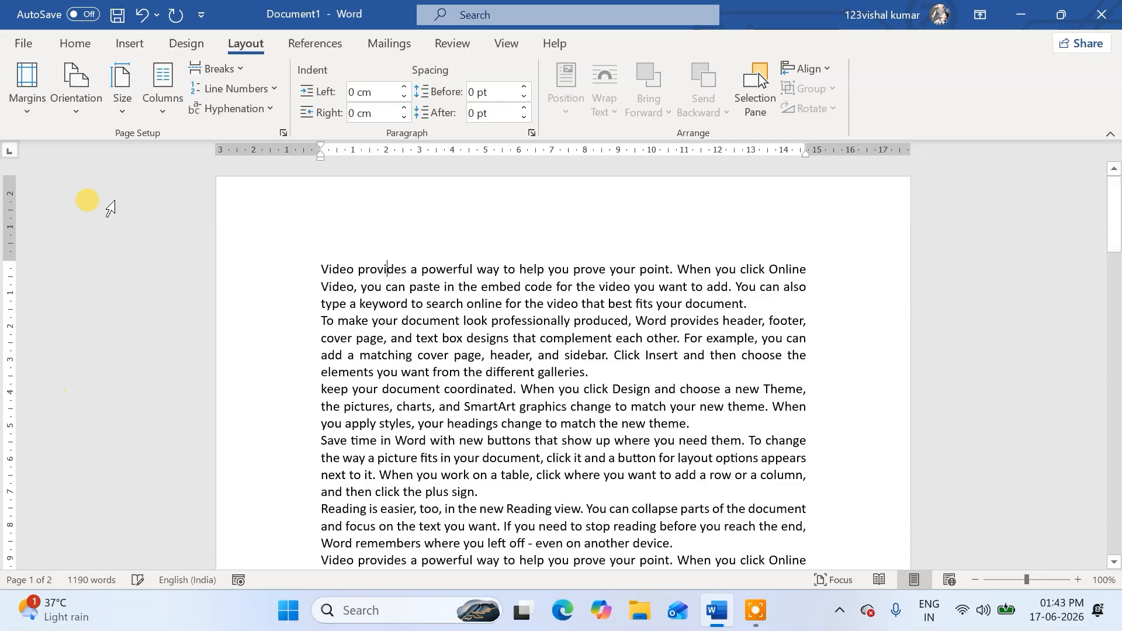
click(31, 103)
click(60, 281)
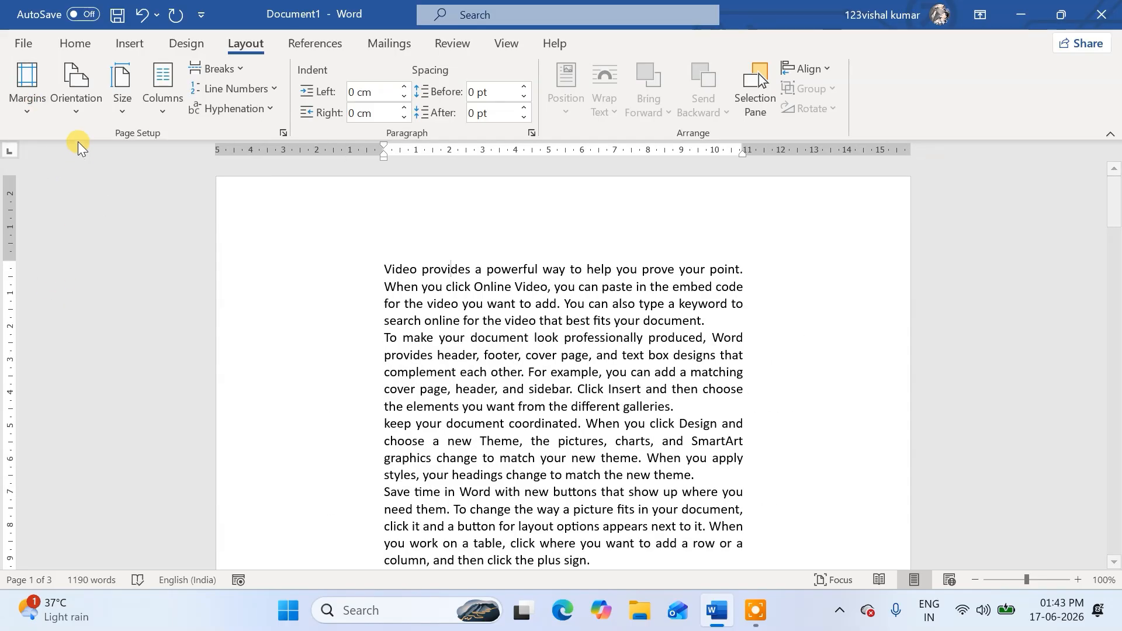
Step: Apply the Narrow margin preset with 1.27 cm on every side of the page
click(37, 102)
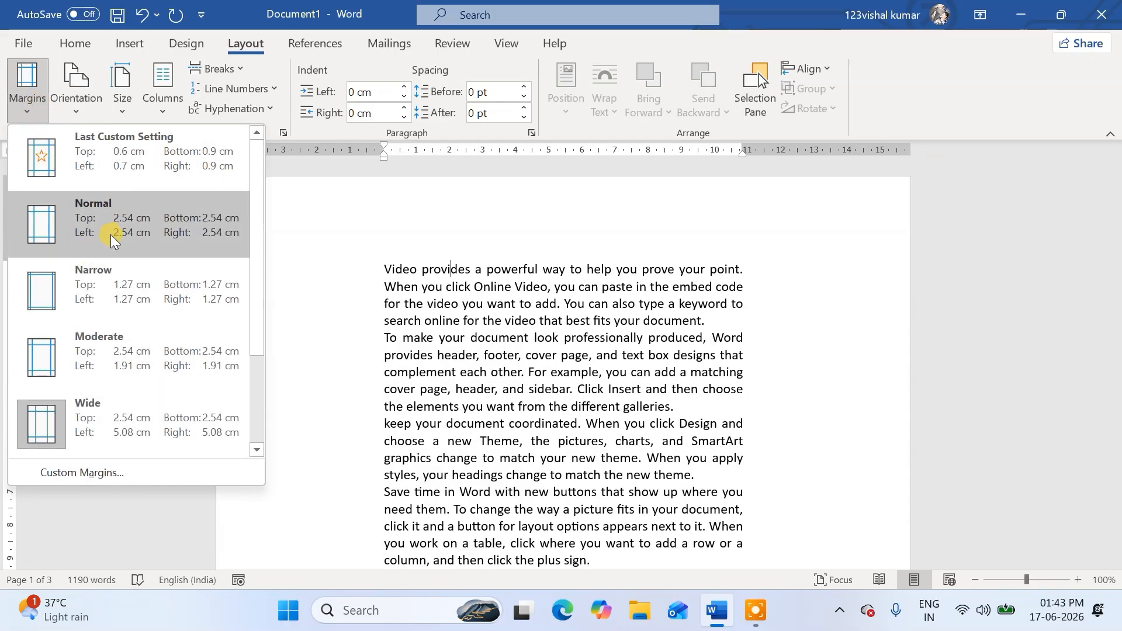
click(102, 290)
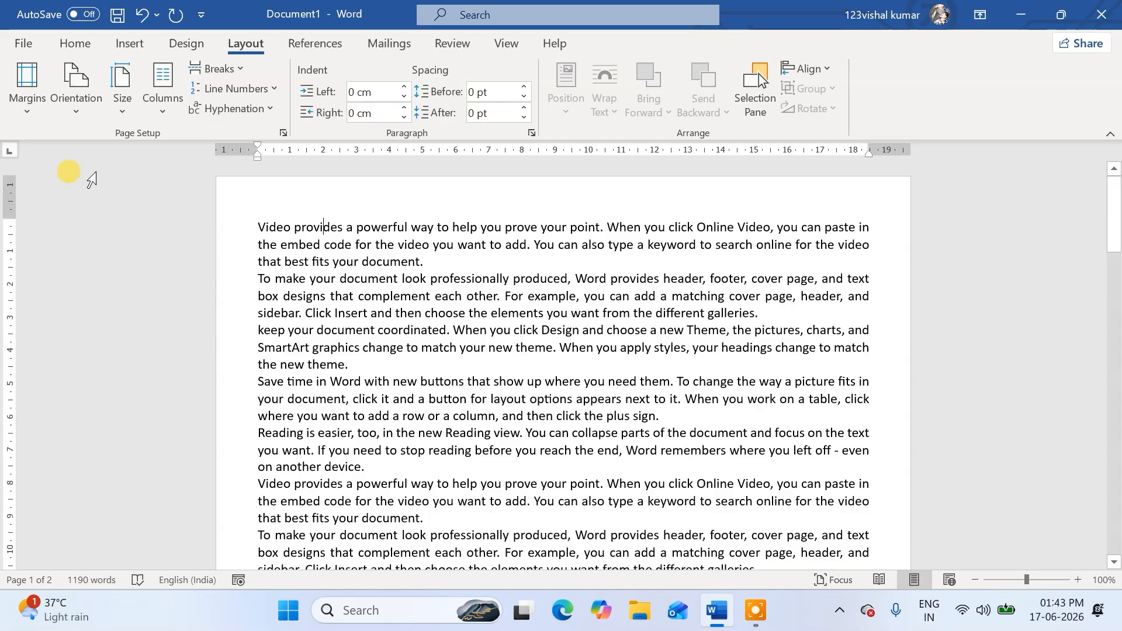
click(324, 227)
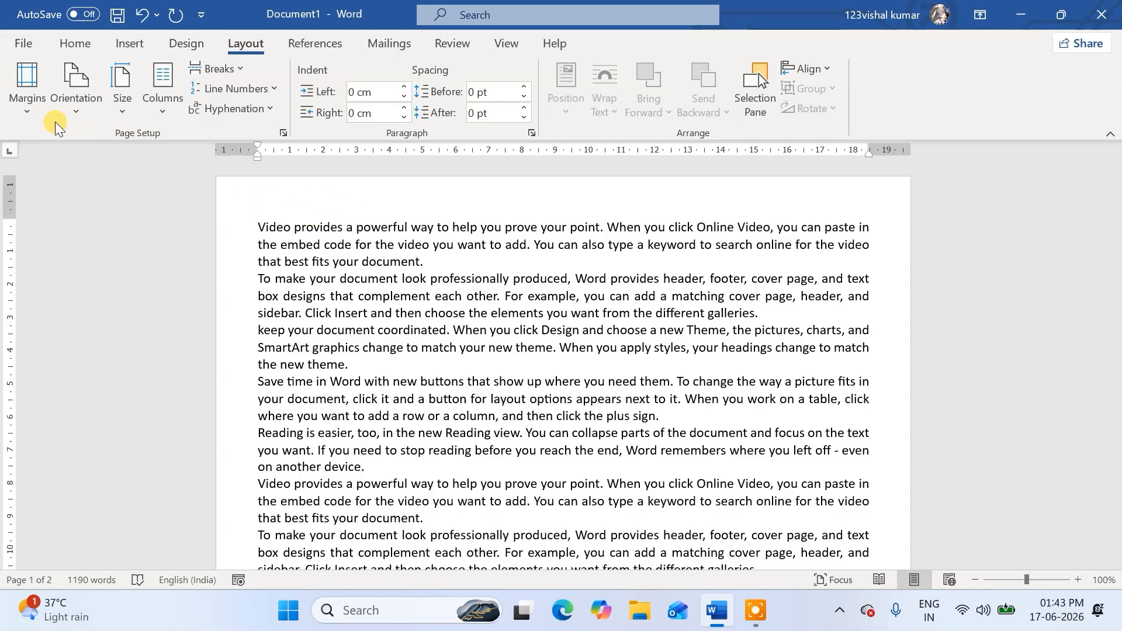
Step: Open the custom margin settings and reduce the top margin to 0.6 cm
click(36, 113)
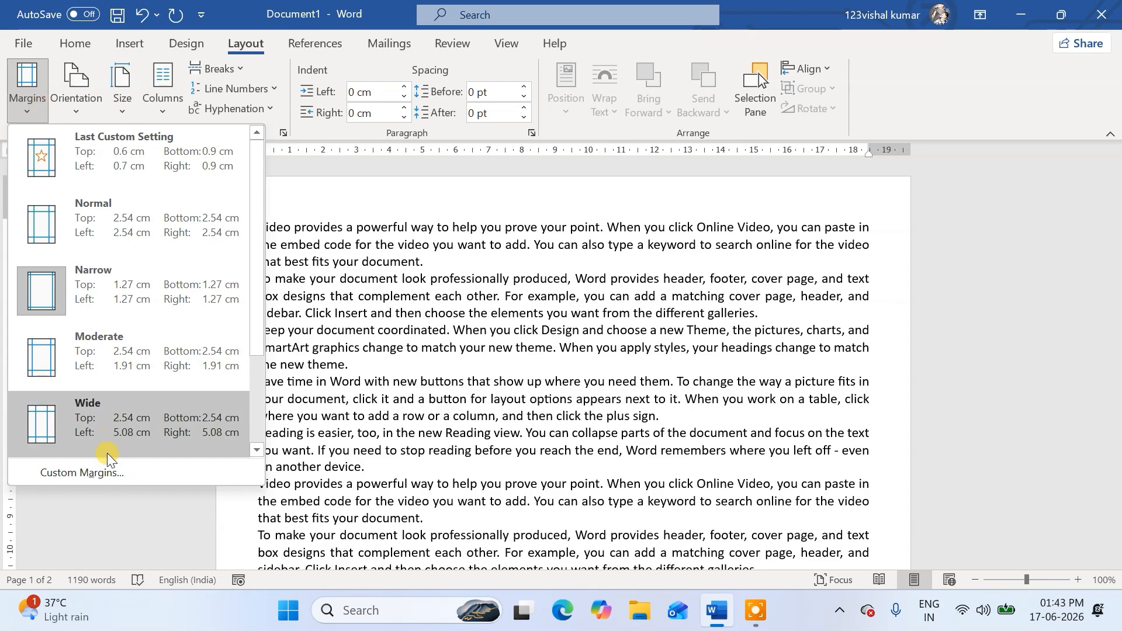
click(91, 471)
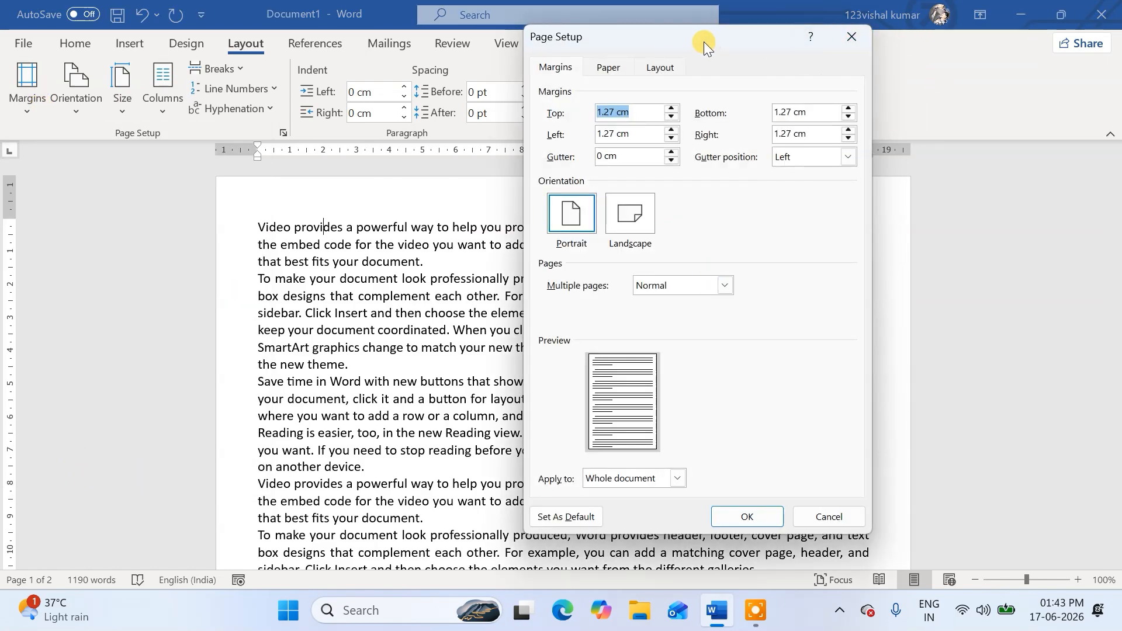
drag(704, 41, 774, 50)
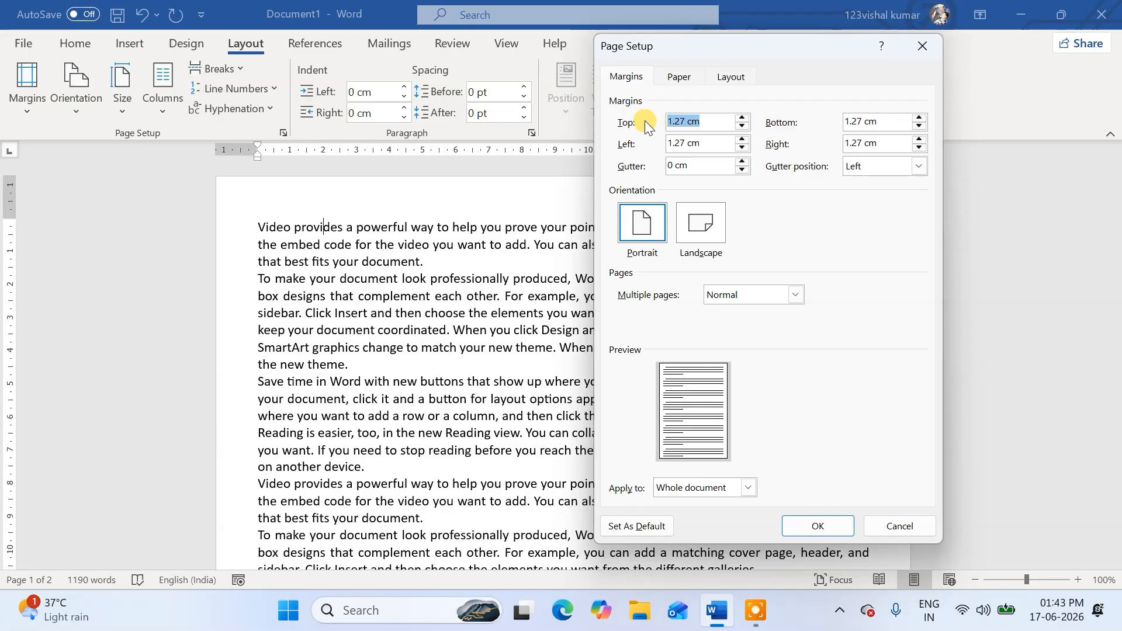
click(743, 126)
click(742, 126)
click(743, 126)
click(742, 126)
click(743, 127)
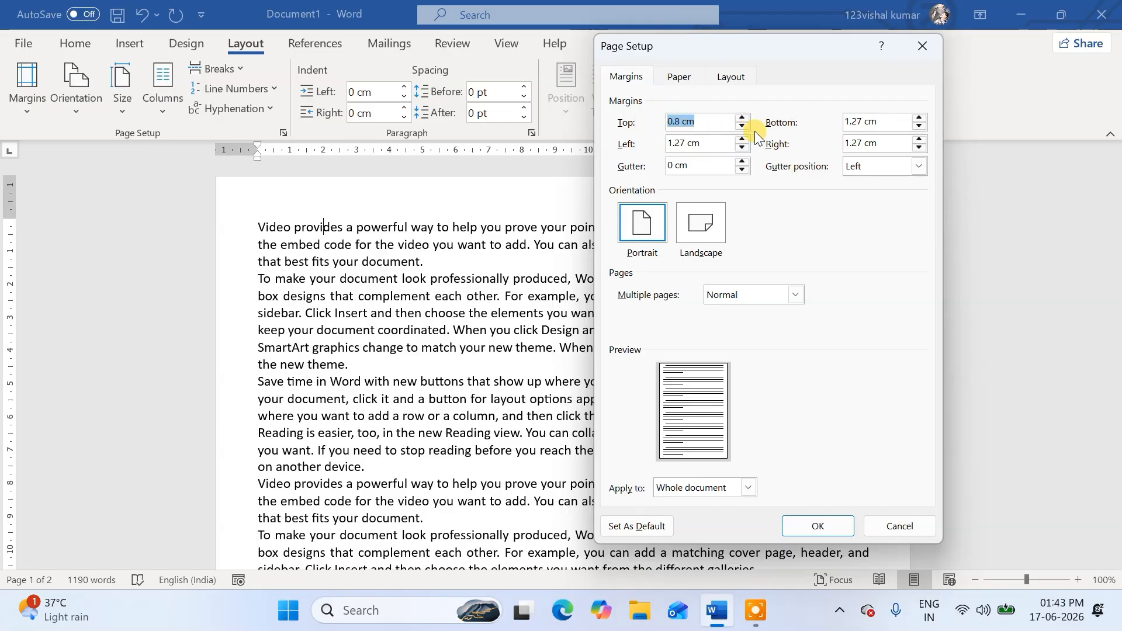
click(742, 126)
click(743, 127)
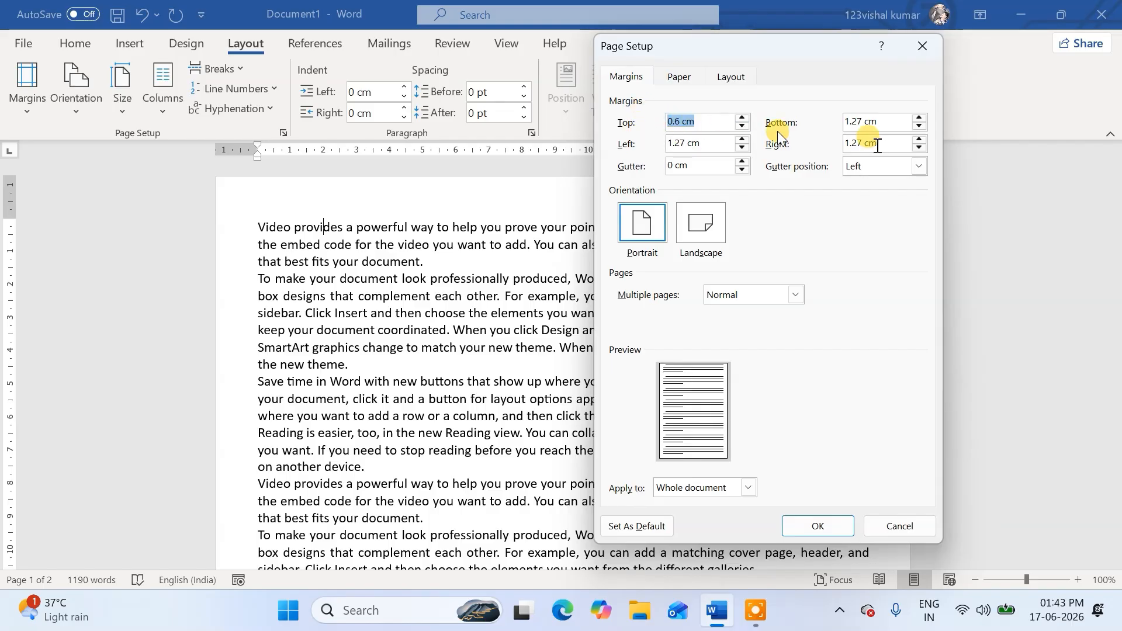
Step: Reduce the bottom margin to 0.5 cm in the custom margin settings
click(919, 126)
click(920, 127)
click(920, 127)
click(920, 127)
click(920, 128)
click(919, 127)
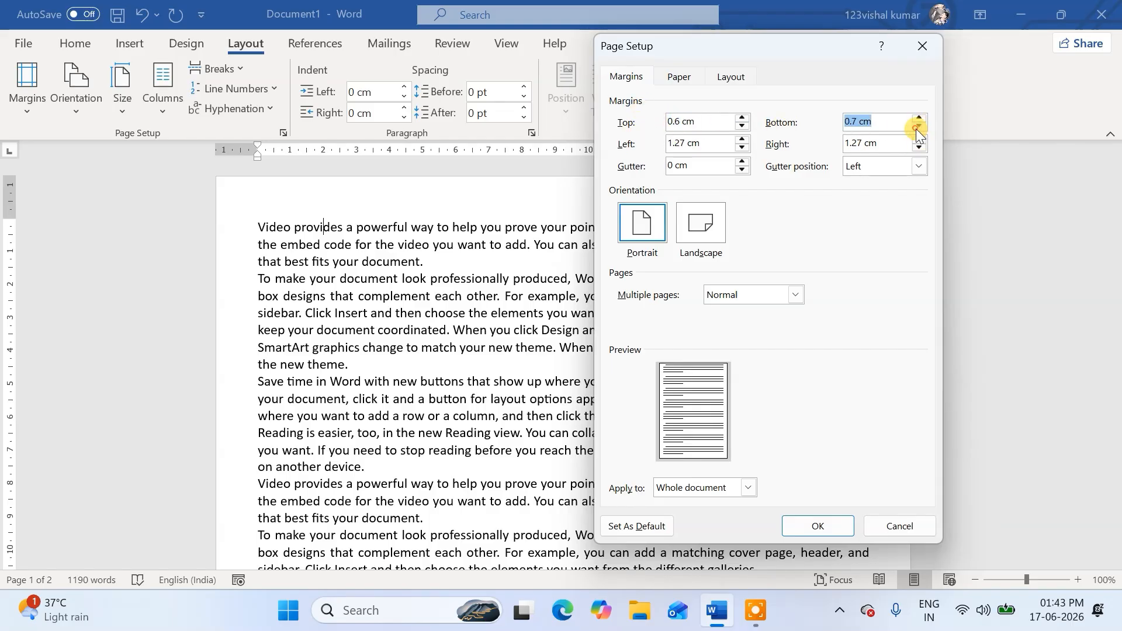
click(920, 127)
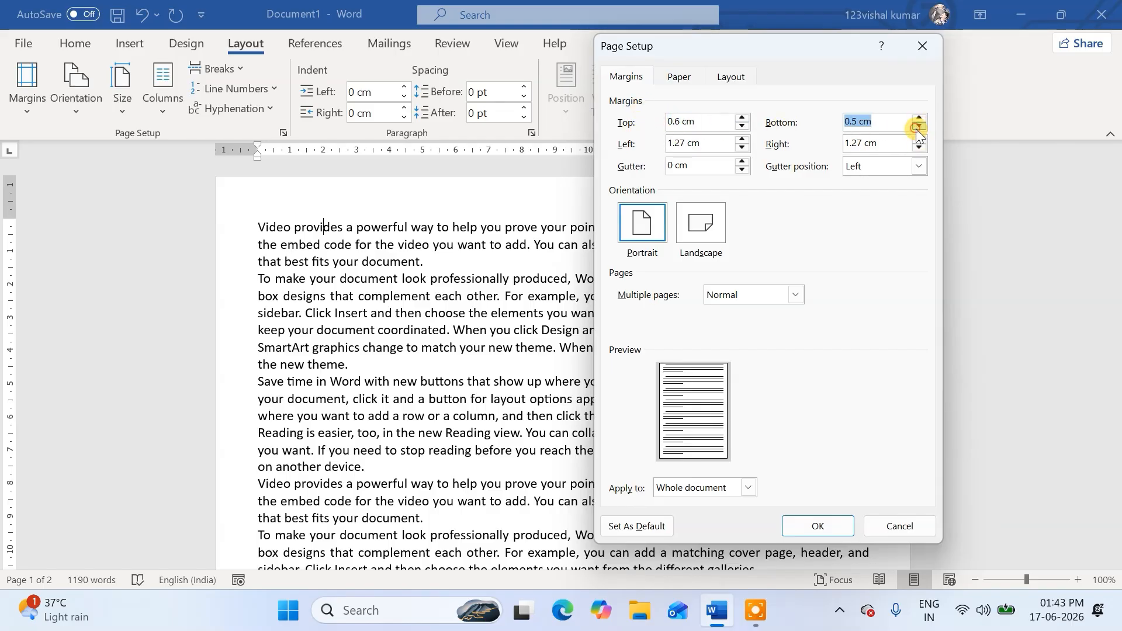
Step: Set the left, right and bottom margins to 0.6 cm each
click(741, 149)
click(741, 149)
click(741, 148)
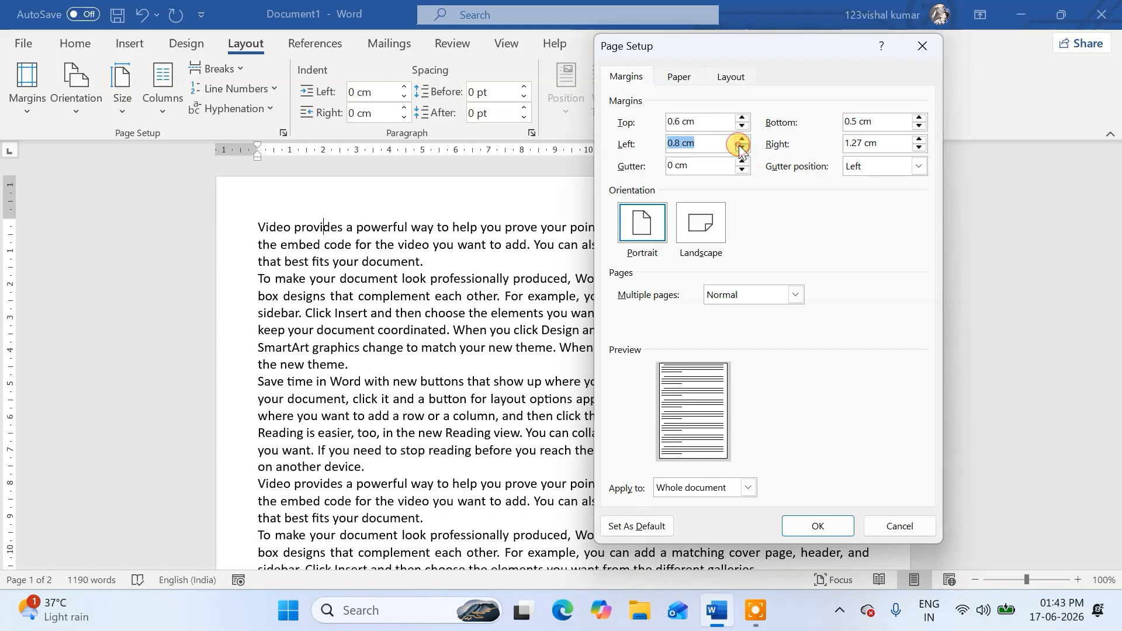
click(919, 148)
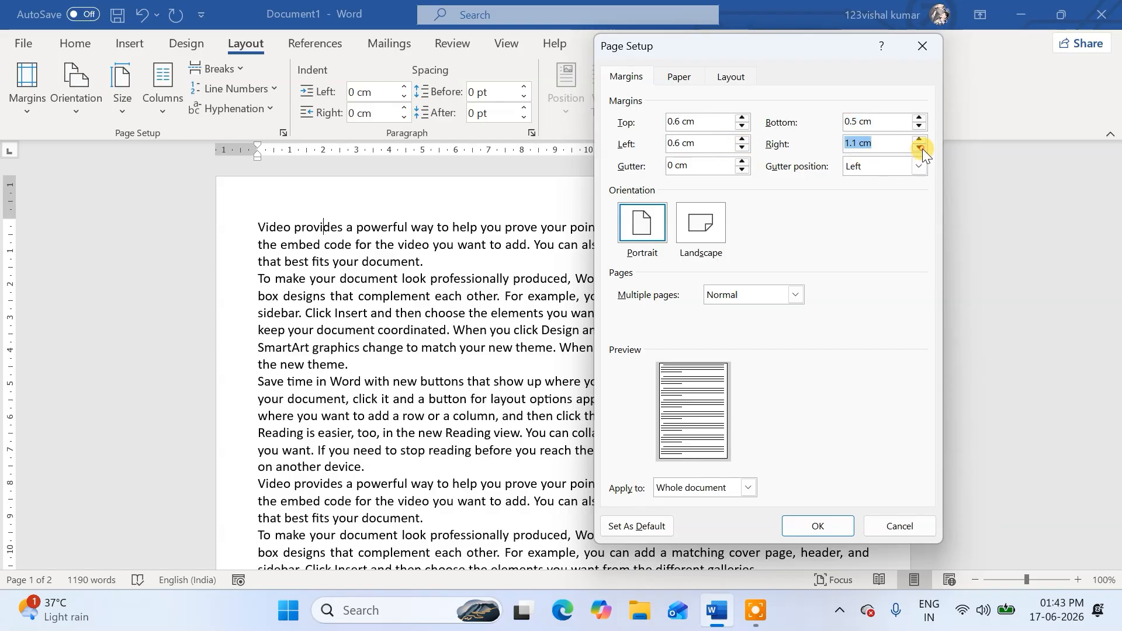
click(920, 148)
click(920, 149)
click(920, 149)
click(919, 118)
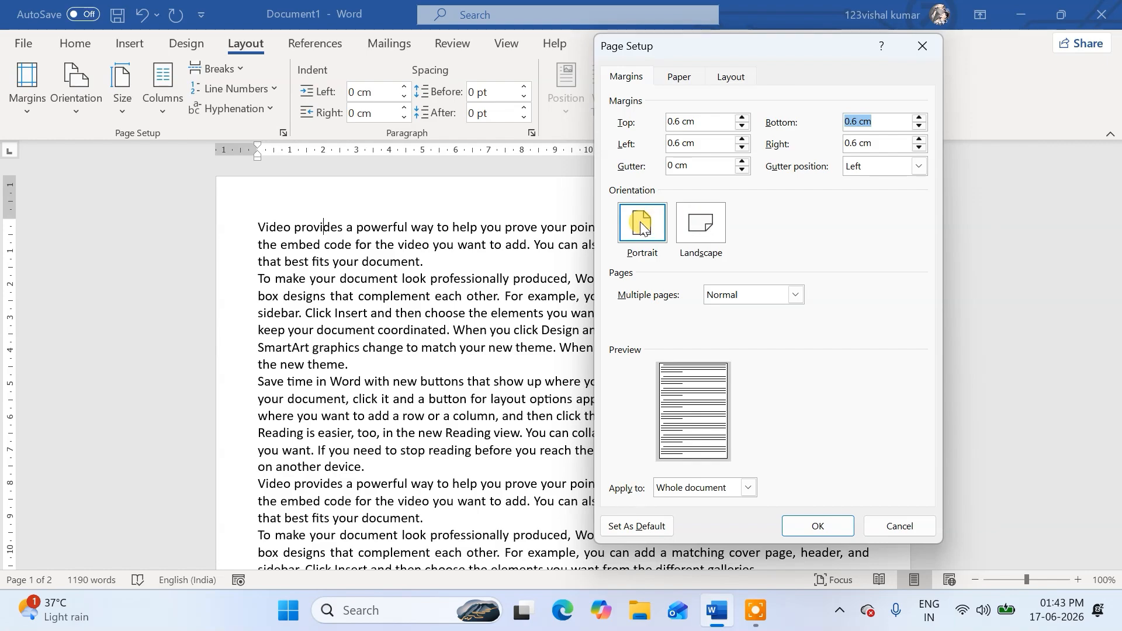
Step: Try Landscape orientation in the page setup, return to Portrait and apply the custom margins to the whole document
click(707, 224)
click(632, 240)
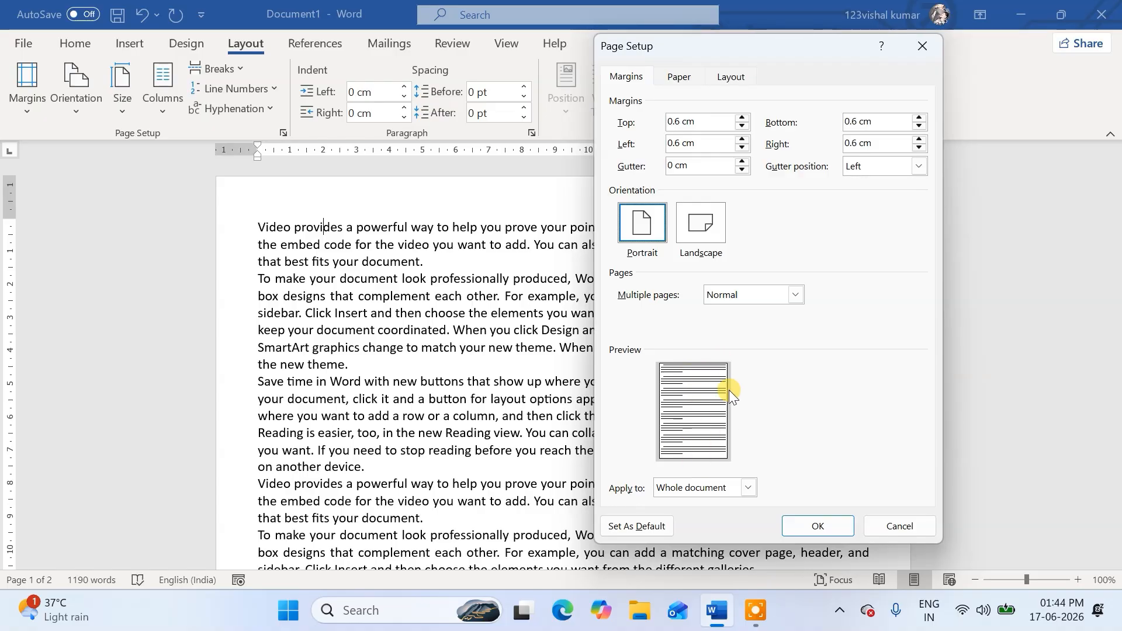
click(693, 240)
click(634, 233)
click(815, 521)
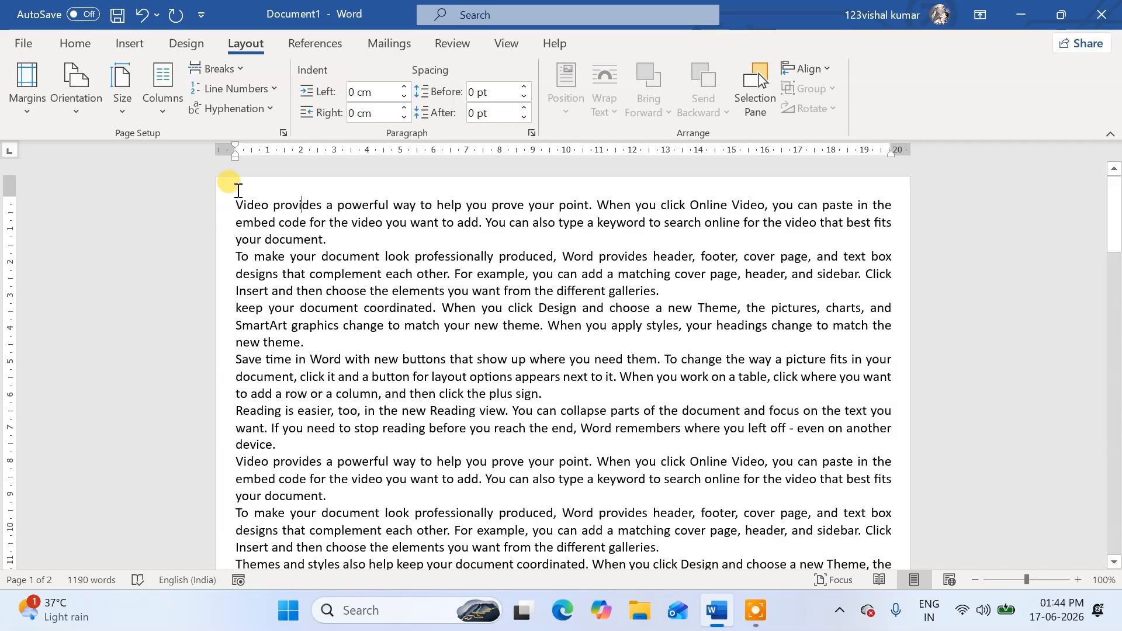
Step: Undo the custom margin change and redo it to compare both layouts
key(ctrl+z)
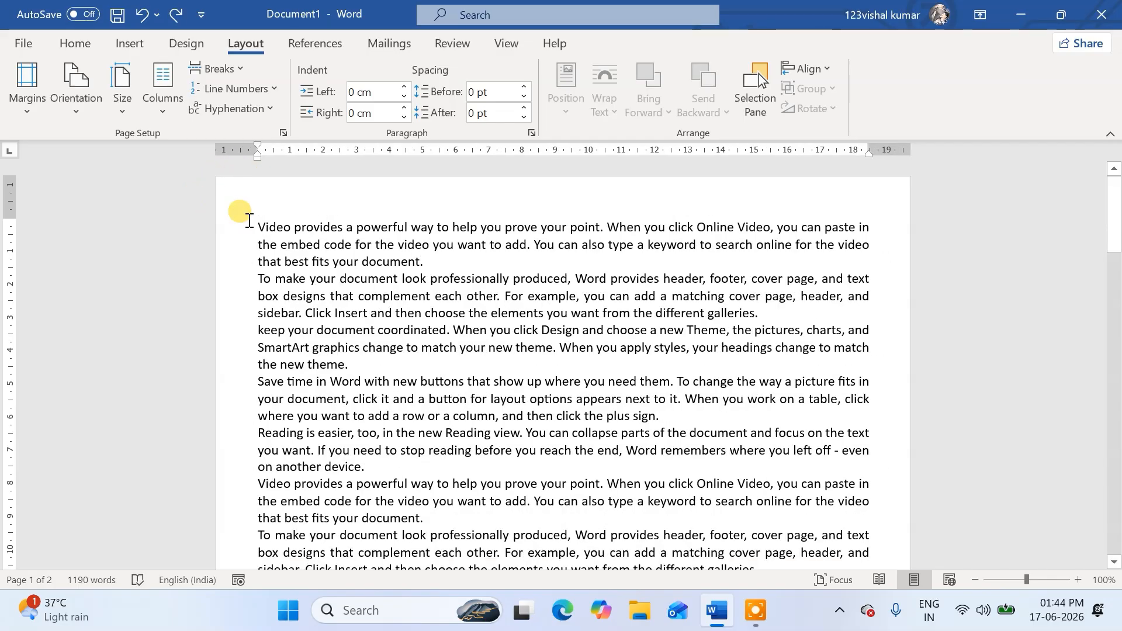
key(ctrl+y)
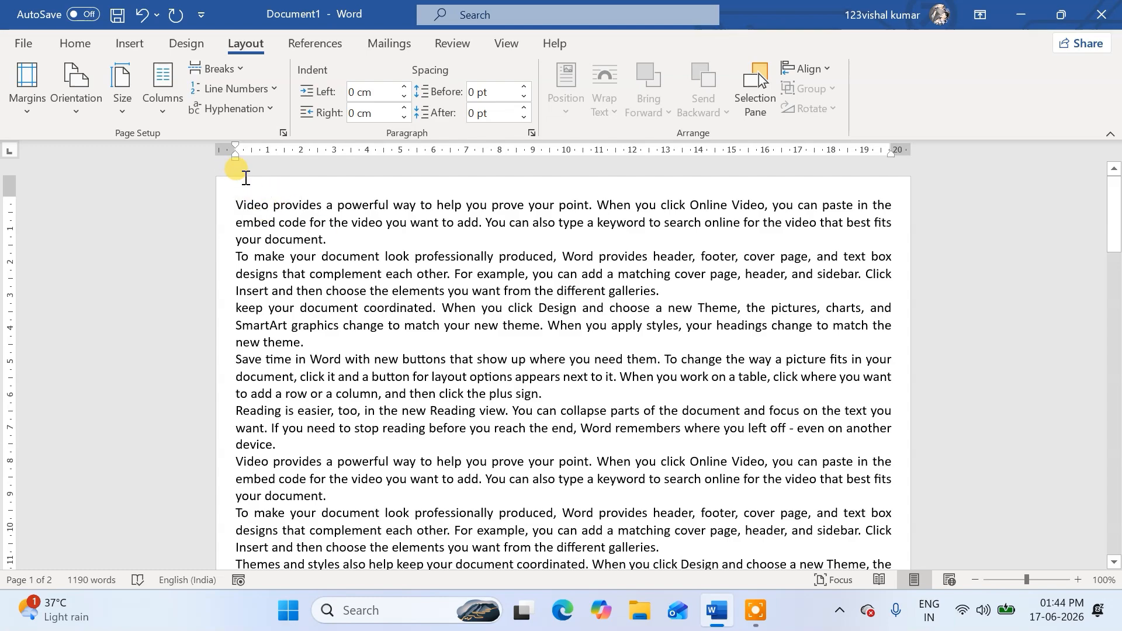
Step: Choose Portrait as the page orientation and change it to Landscape
click(81, 104)
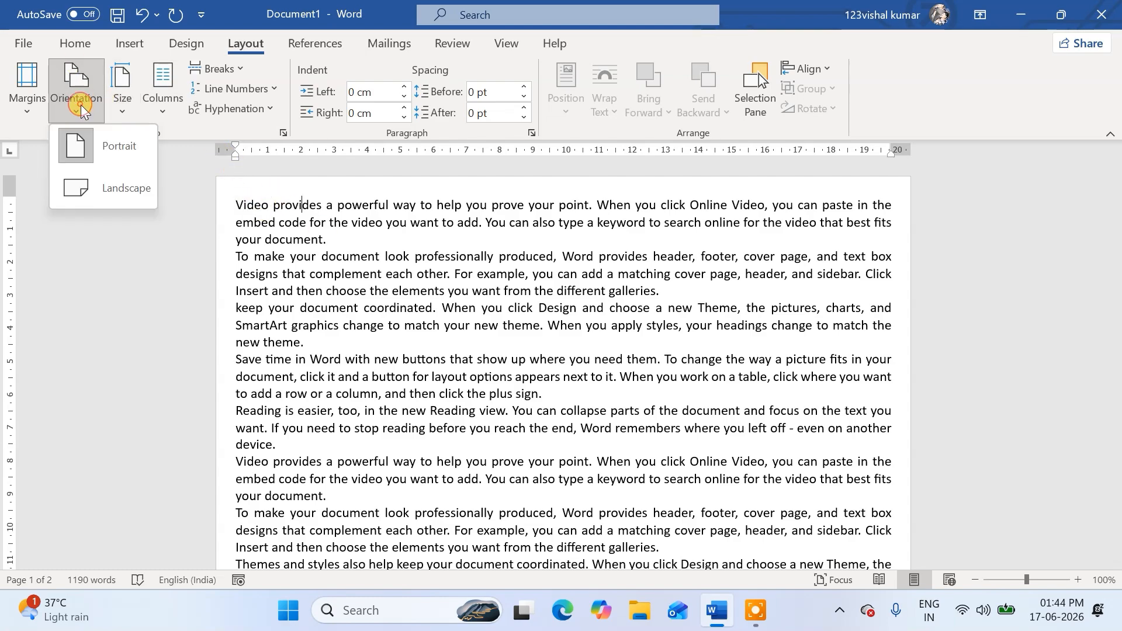
click(104, 152)
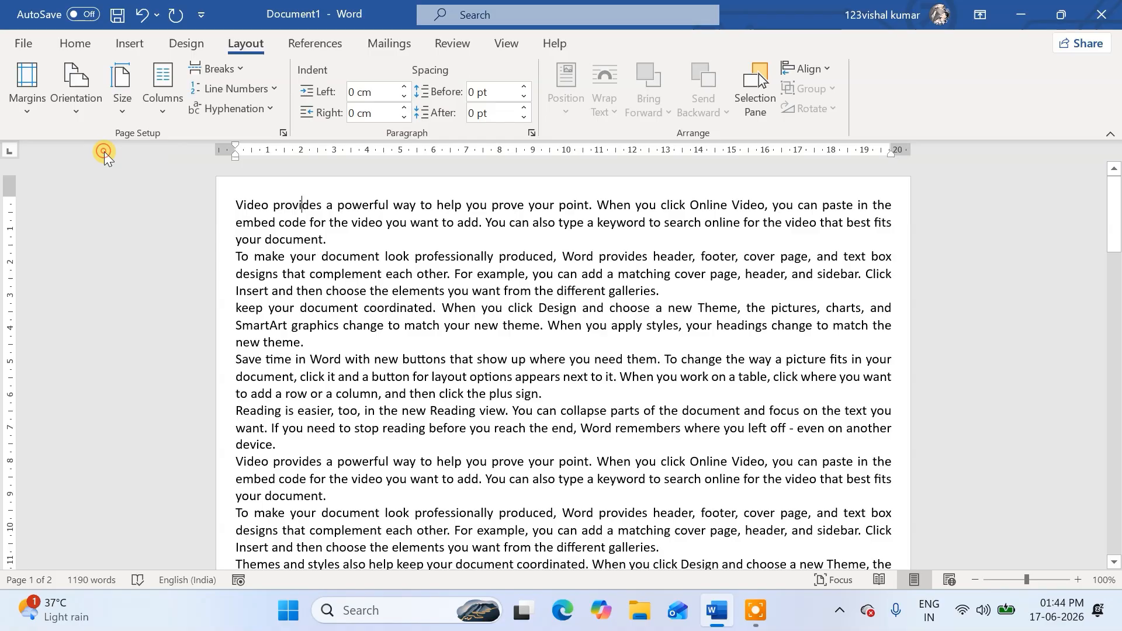
click(79, 111)
click(96, 188)
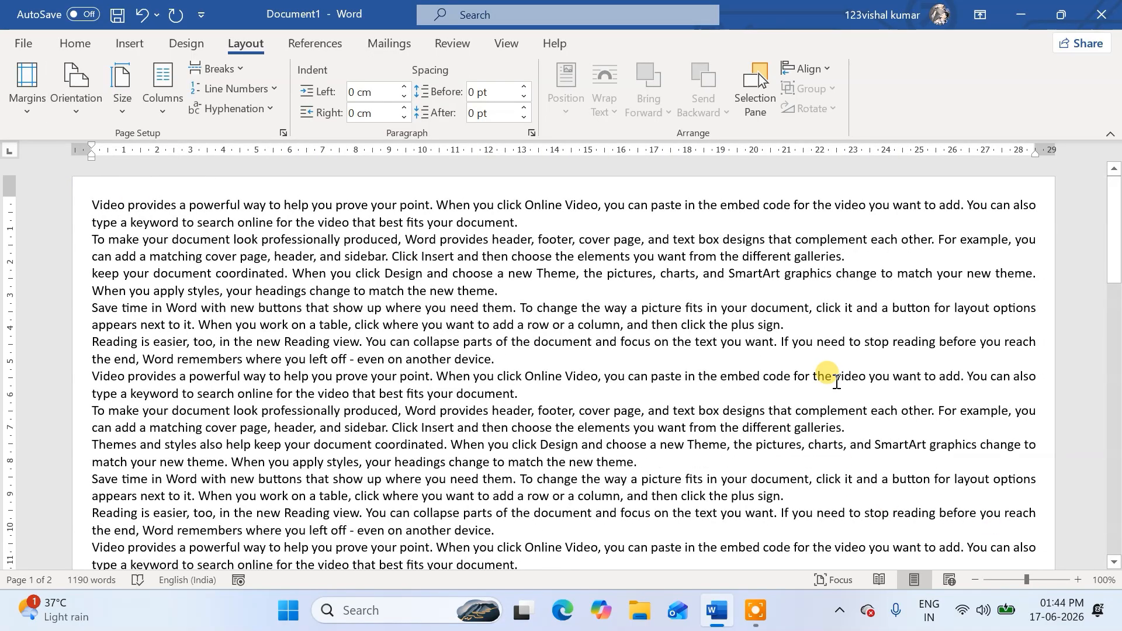
Step: Switch the page orientation to Portrait and back to Landscape while viewing whole pages
click(972, 580)
click(972, 580)
click(972, 579)
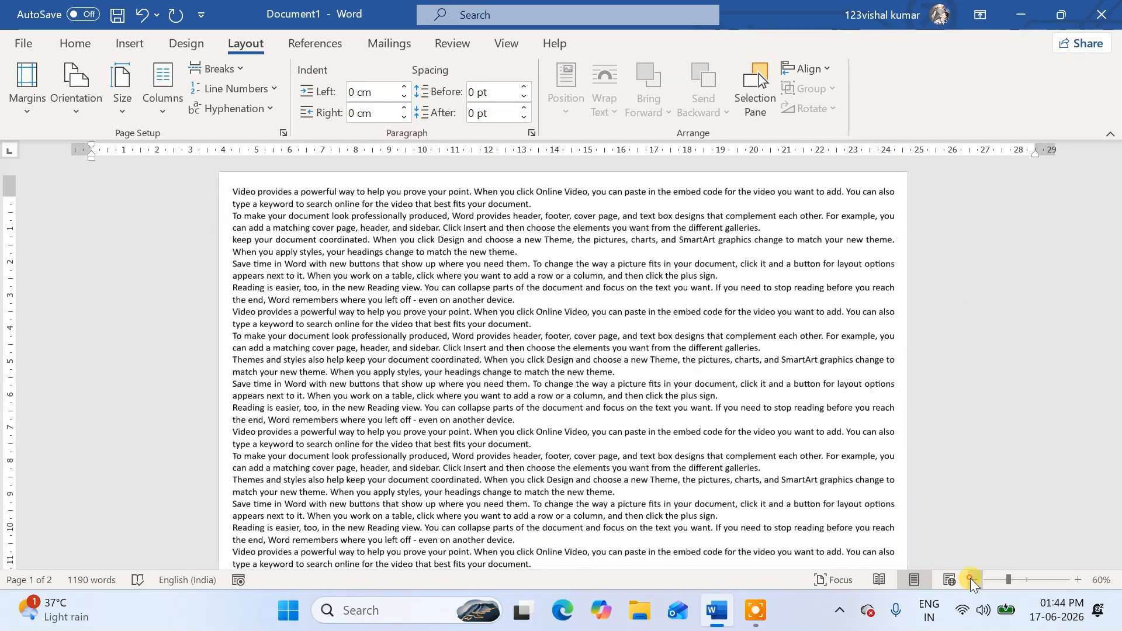
click(972, 579)
click(972, 580)
click(972, 579)
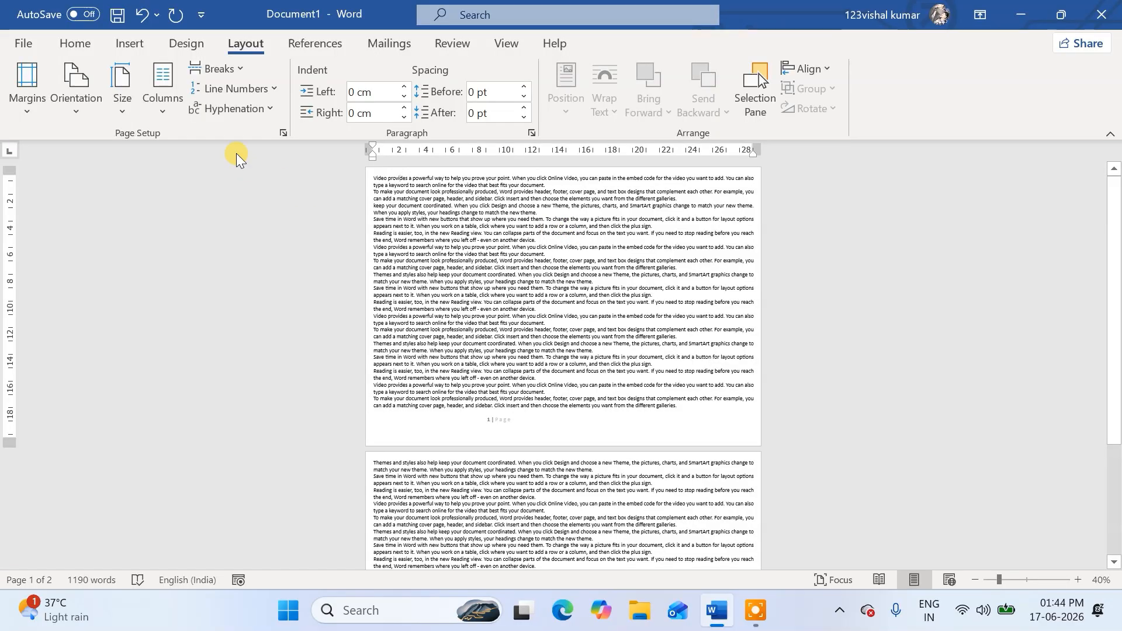
click(72, 105)
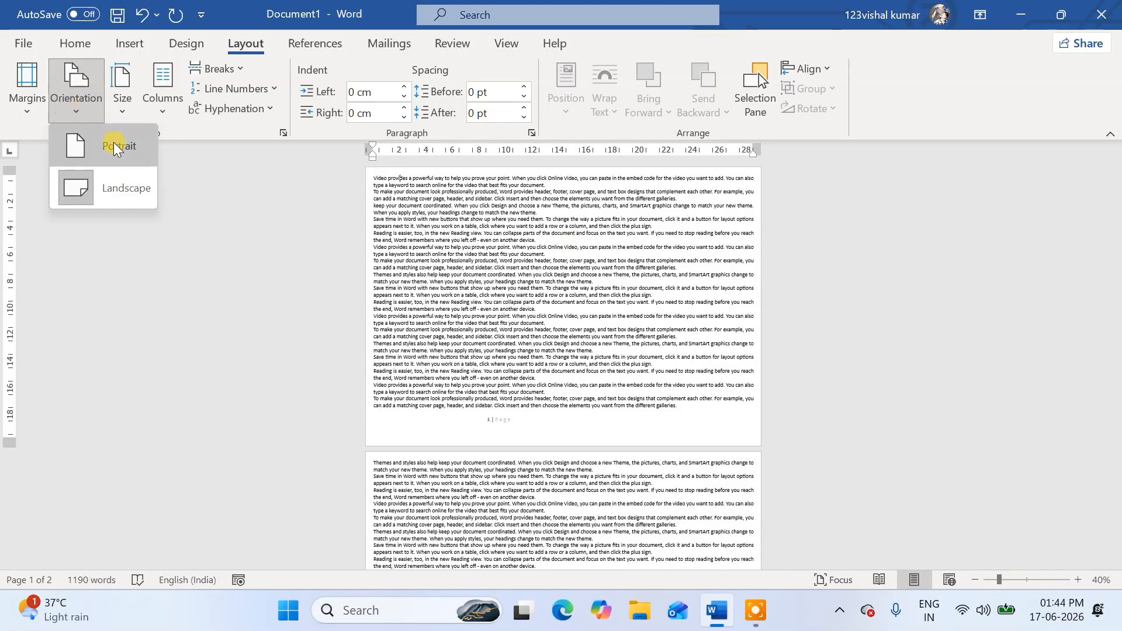
click(114, 142)
click(65, 100)
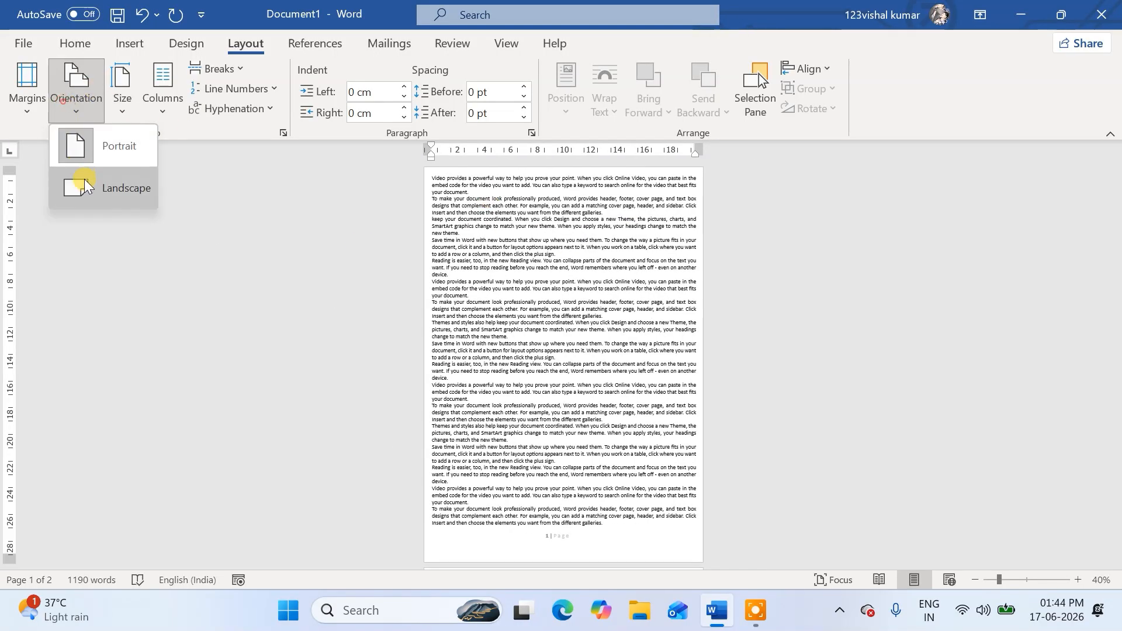
click(84, 181)
Step: Set the page orientation to Portrait and return the document view to 100% zoom
click(76, 108)
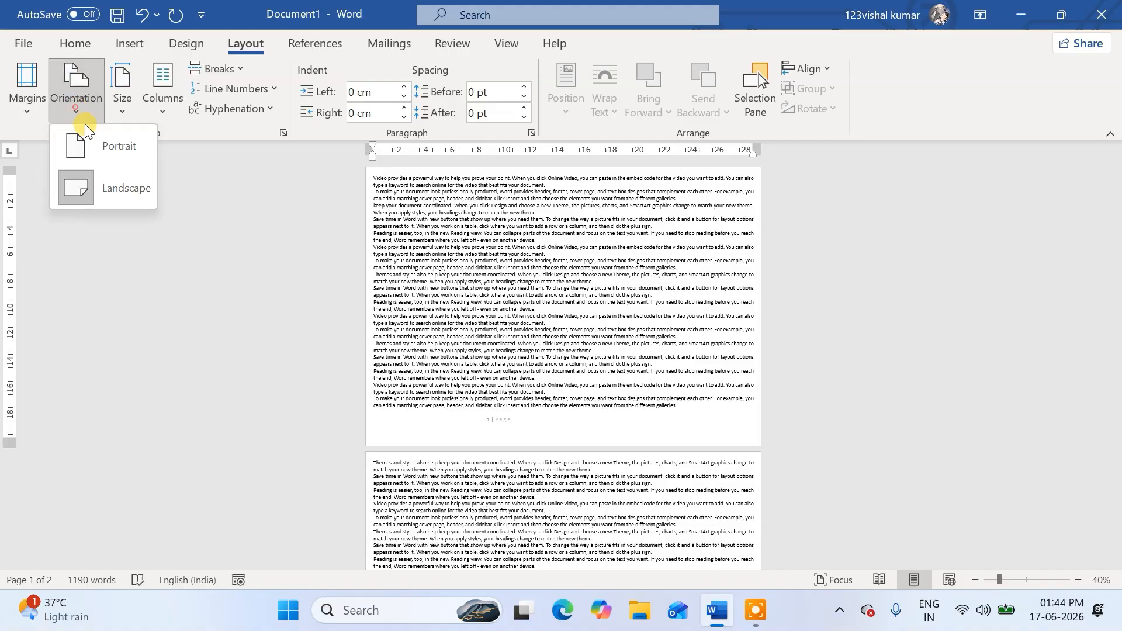
click(100, 145)
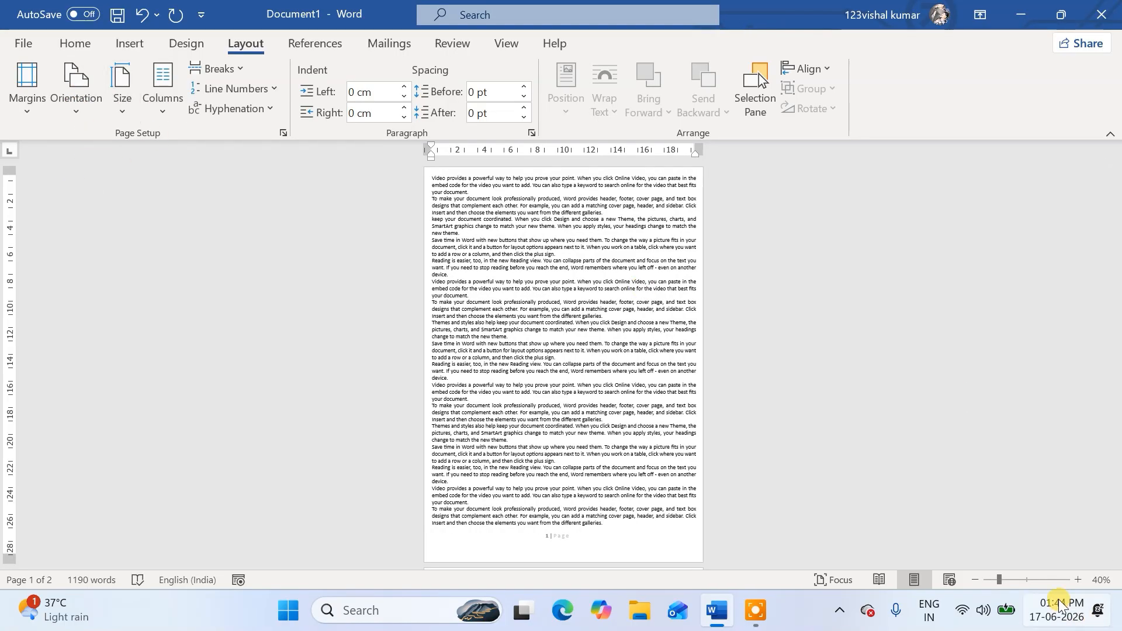
click(1078, 580)
click(1079, 580)
click(1077, 580)
click(1077, 580)
click(1078, 580)
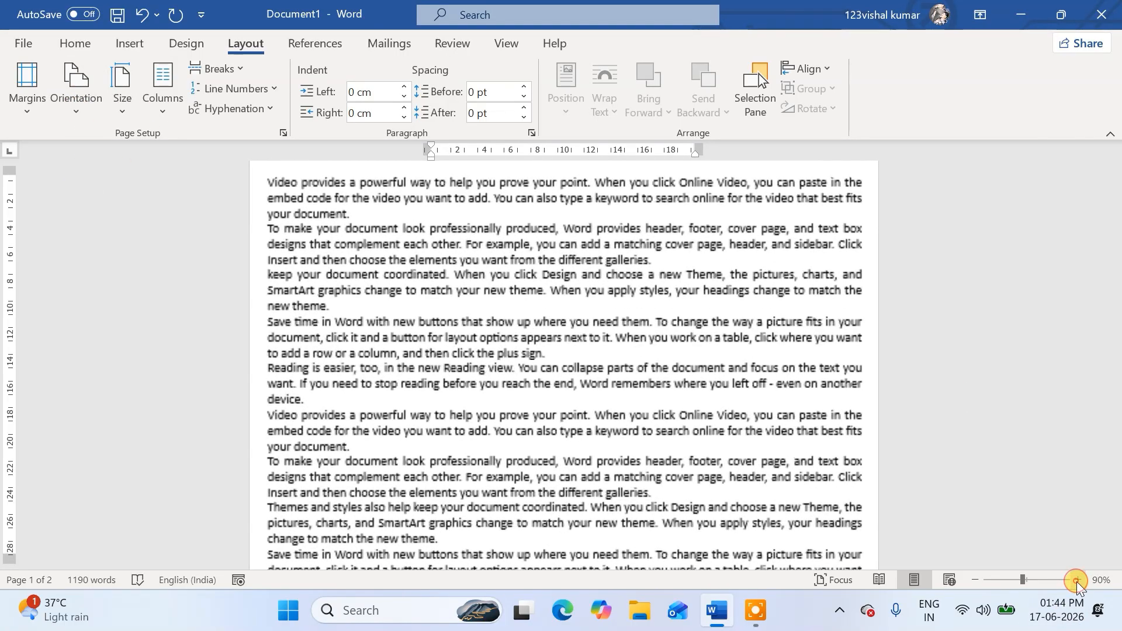
click(1078, 580)
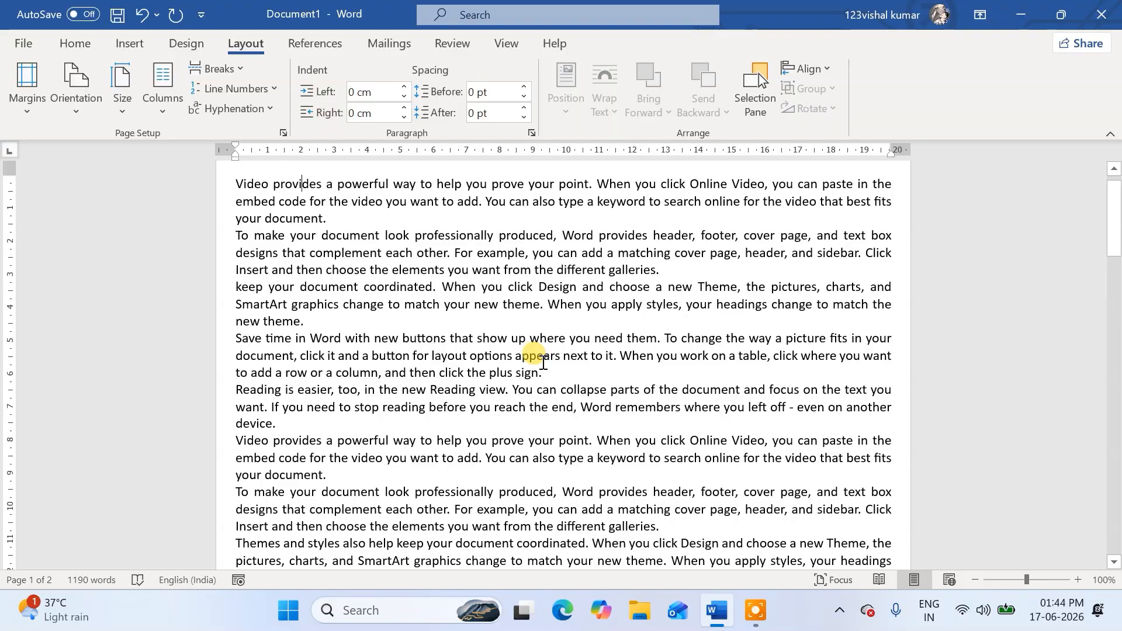
Step: Browse the available paper sizes and choose A4 (21 cm x 29.7 cm) for the document
click(129, 112)
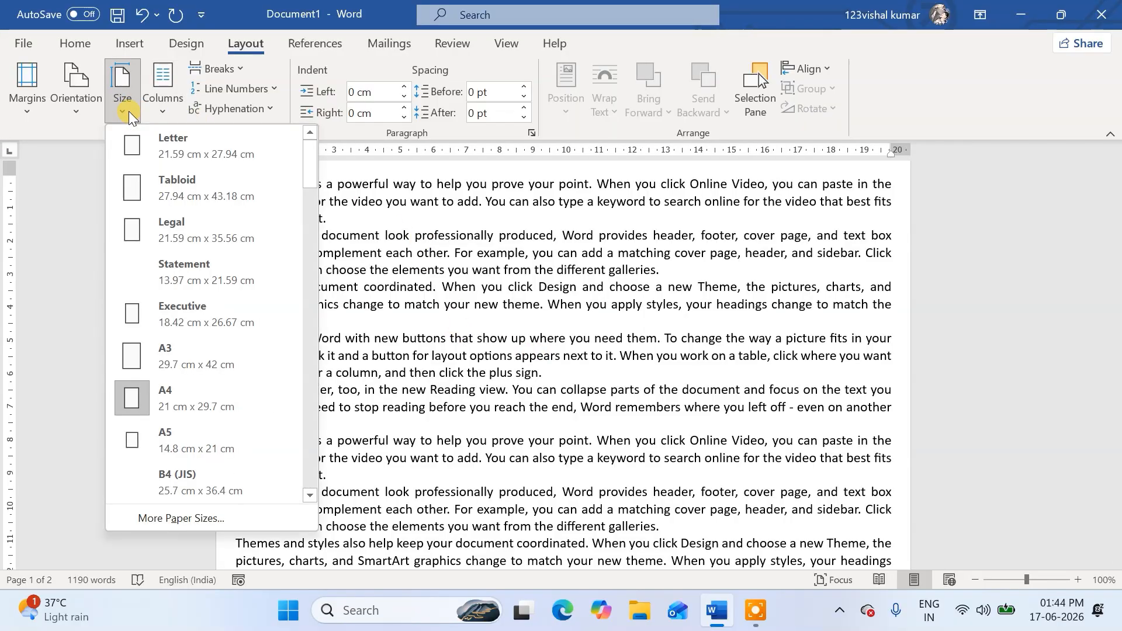
scroll(201, 292, down, 10)
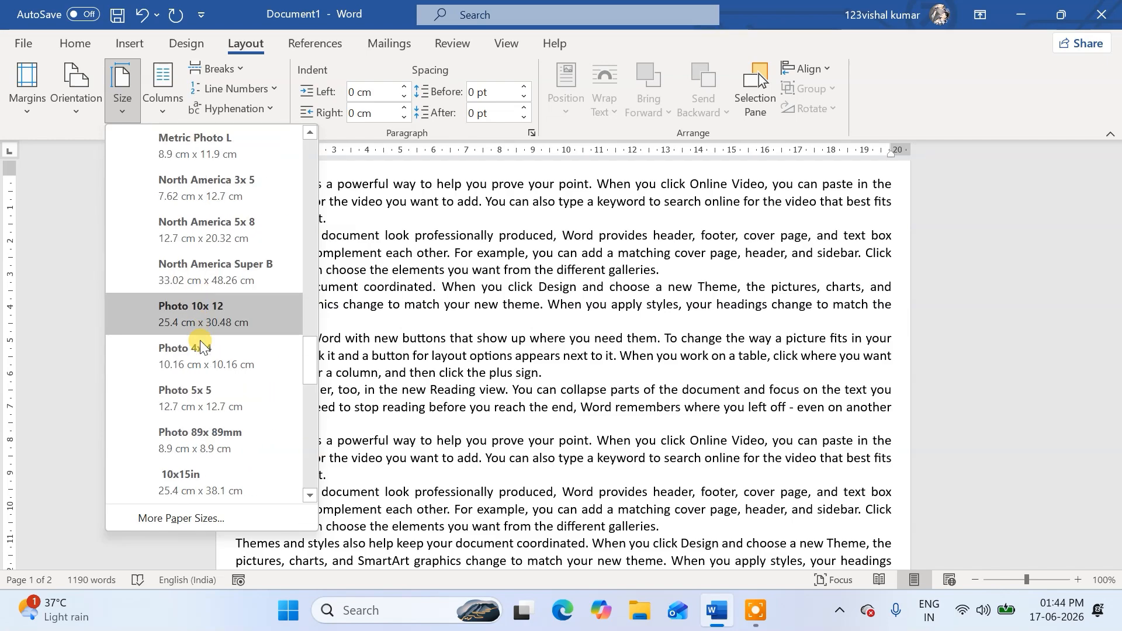
scroll(214, 456, up, 10)
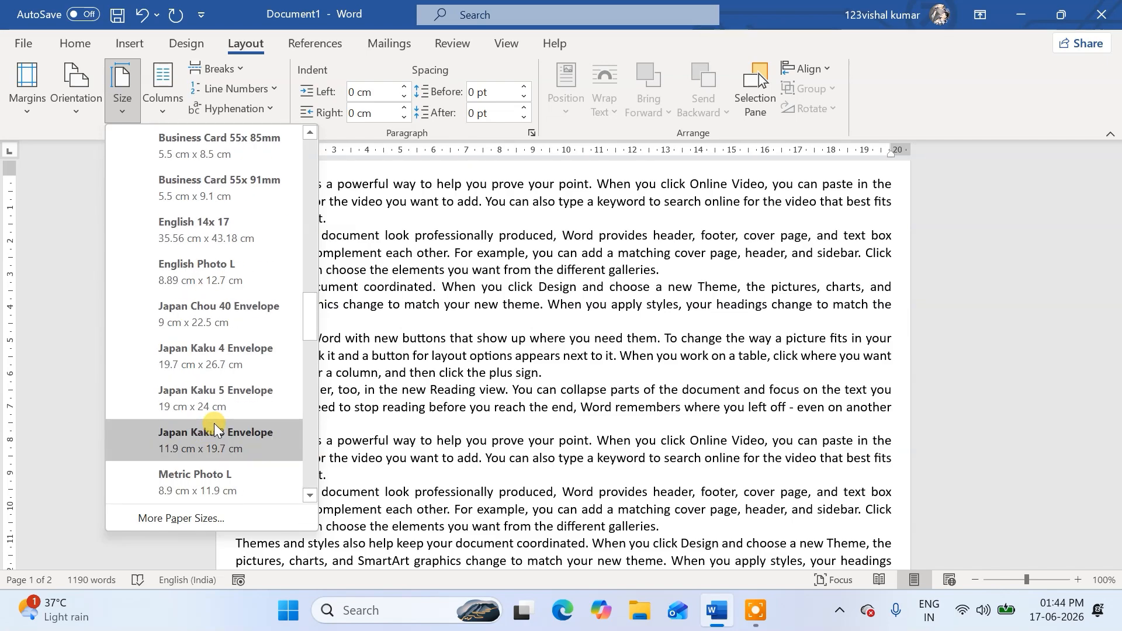
scroll(211, 405, up, 5)
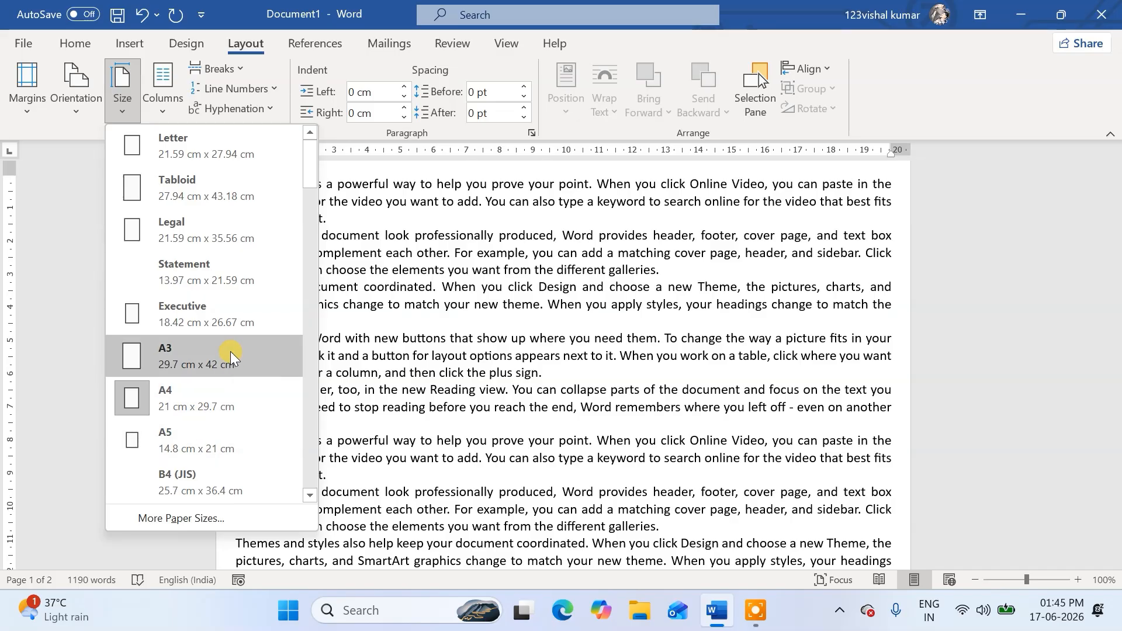
click(163, 406)
click(132, 111)
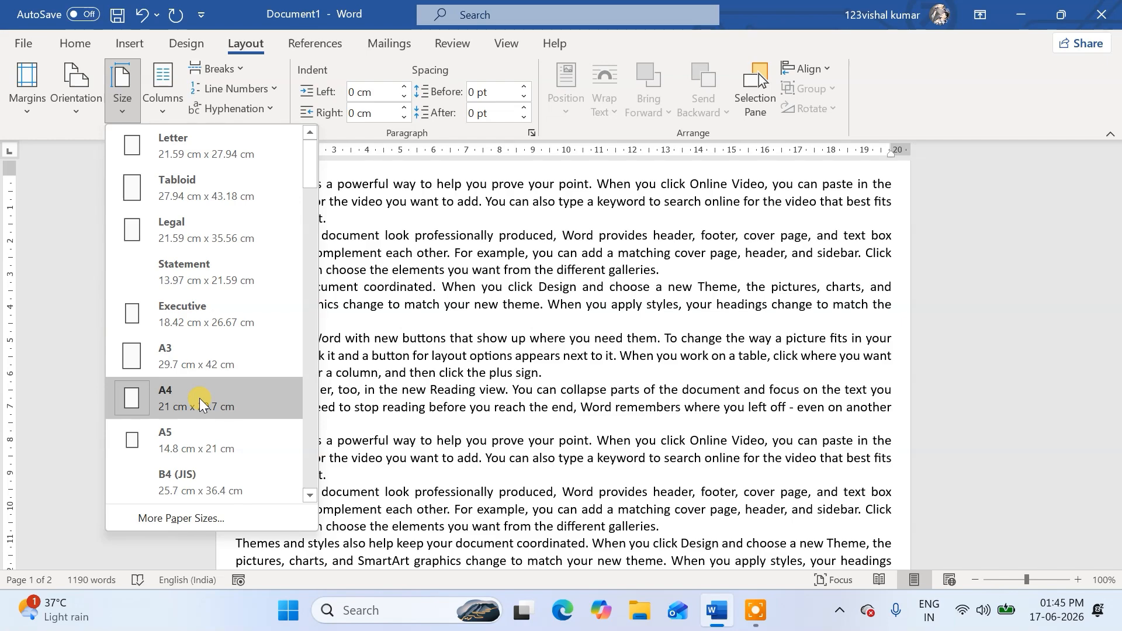
click(165, 404)
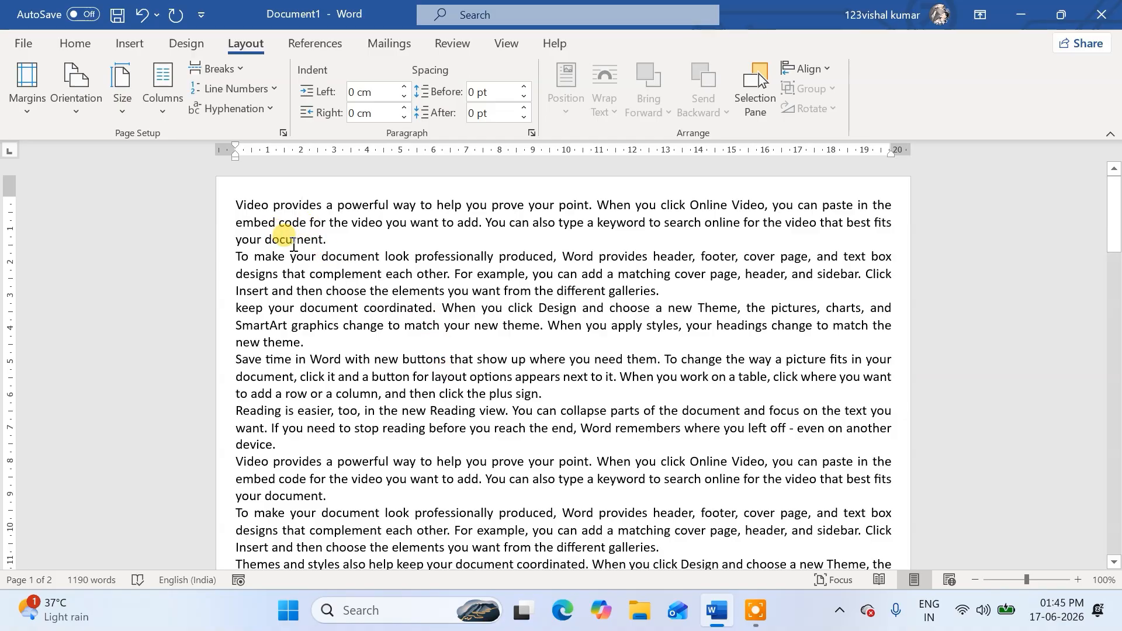
click(128, 115)
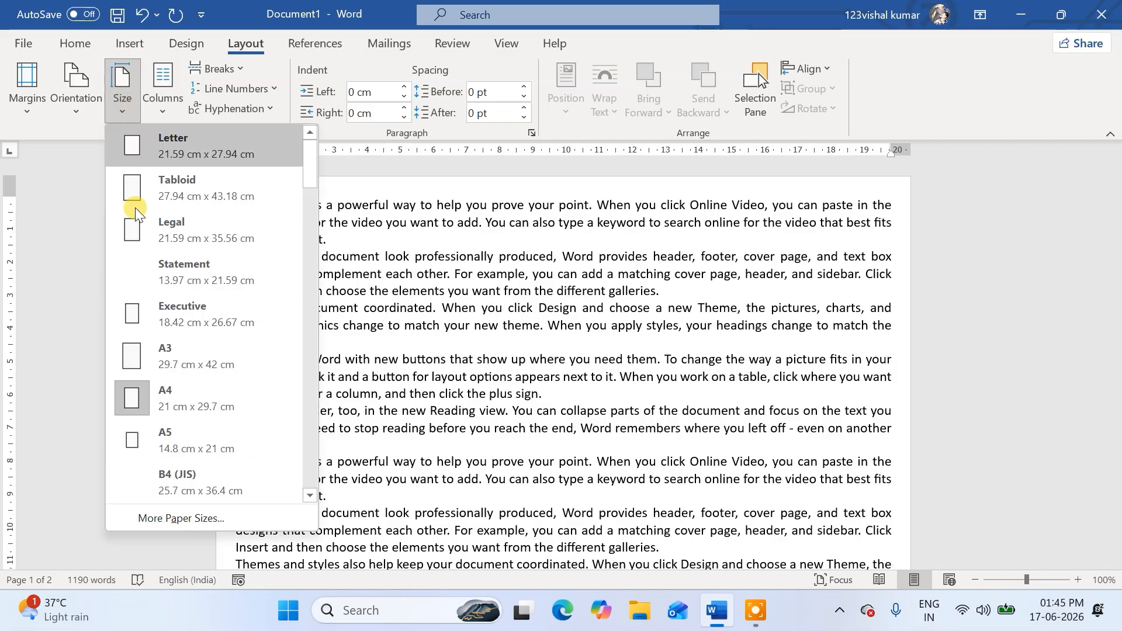
Step: Lay the document text out in two columns, and change the layout to three columns
click(161, 104)
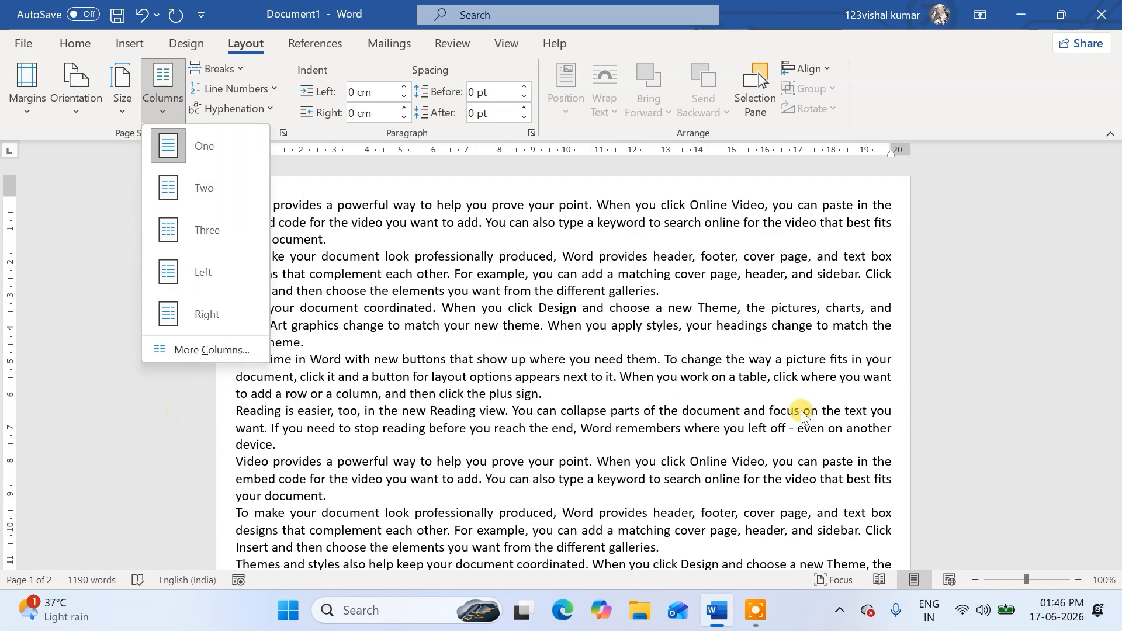
click(195, 191)
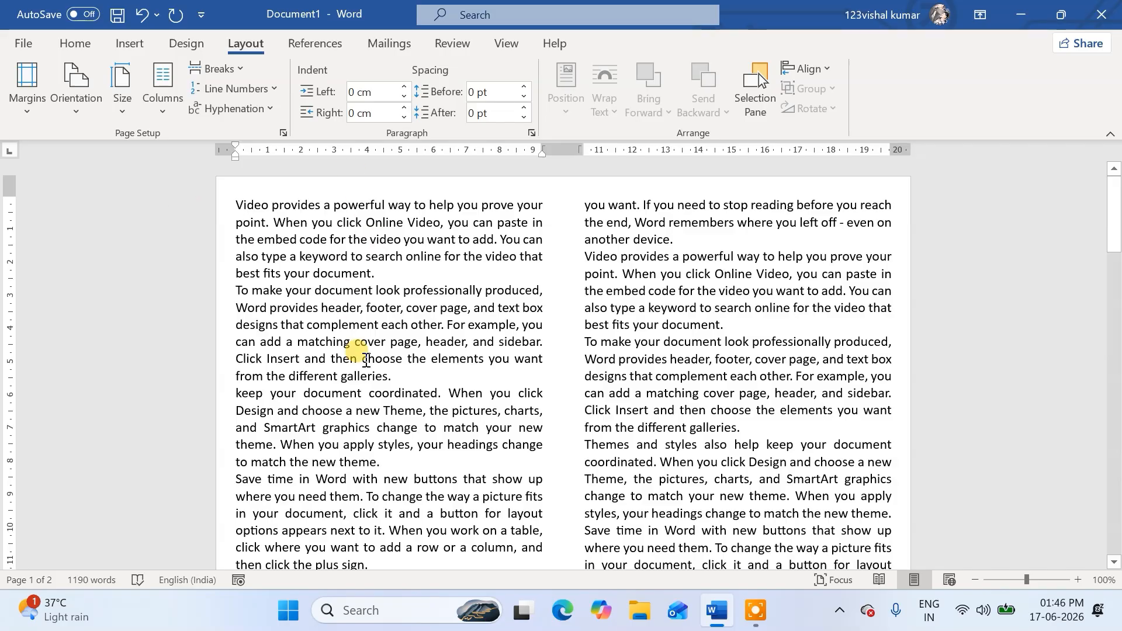
scroll(433, 271, down, 3)
scroll(436, 272, up, 2)
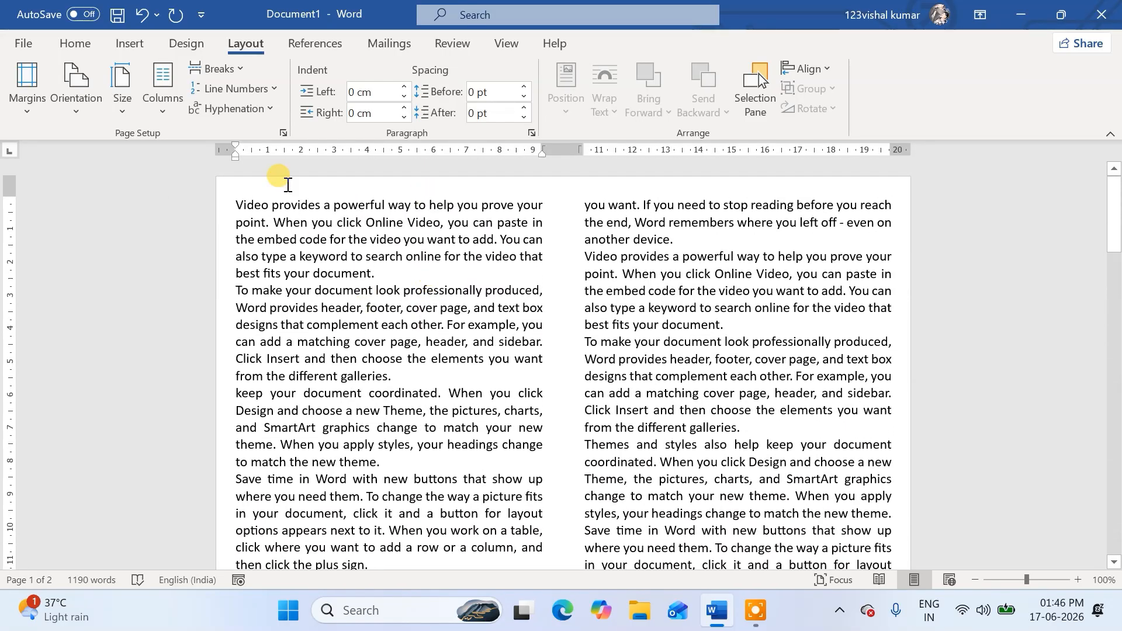
click(166, 114)
click(197, 241)
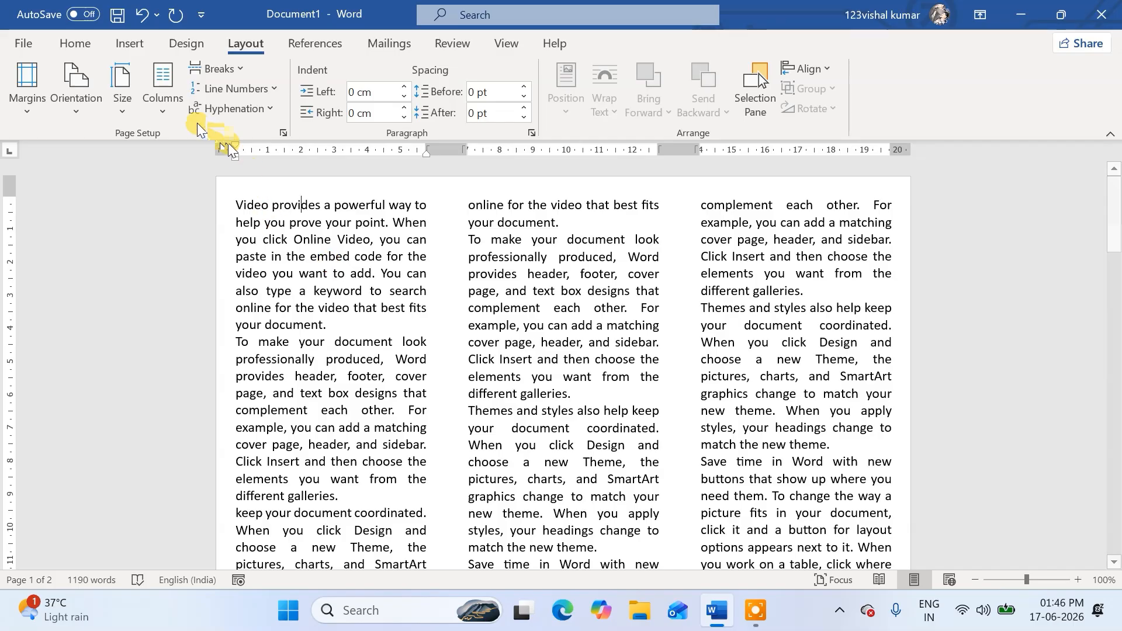
Step: Try the Left column preset on the document text, followed by the Right preset
click(169, 111)
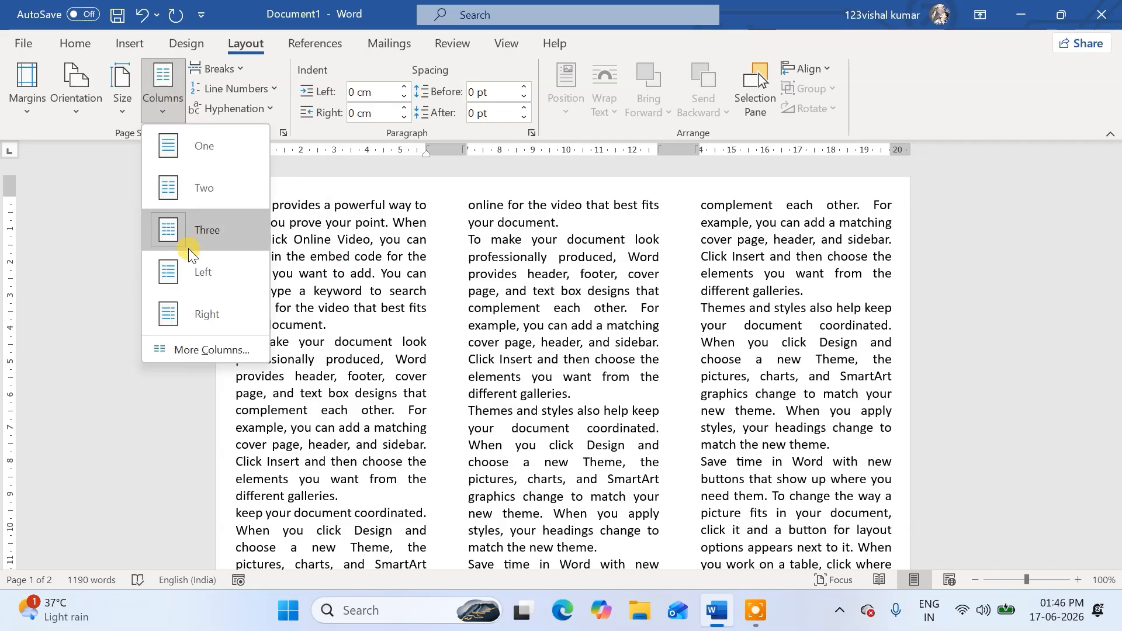
click(186, 279)
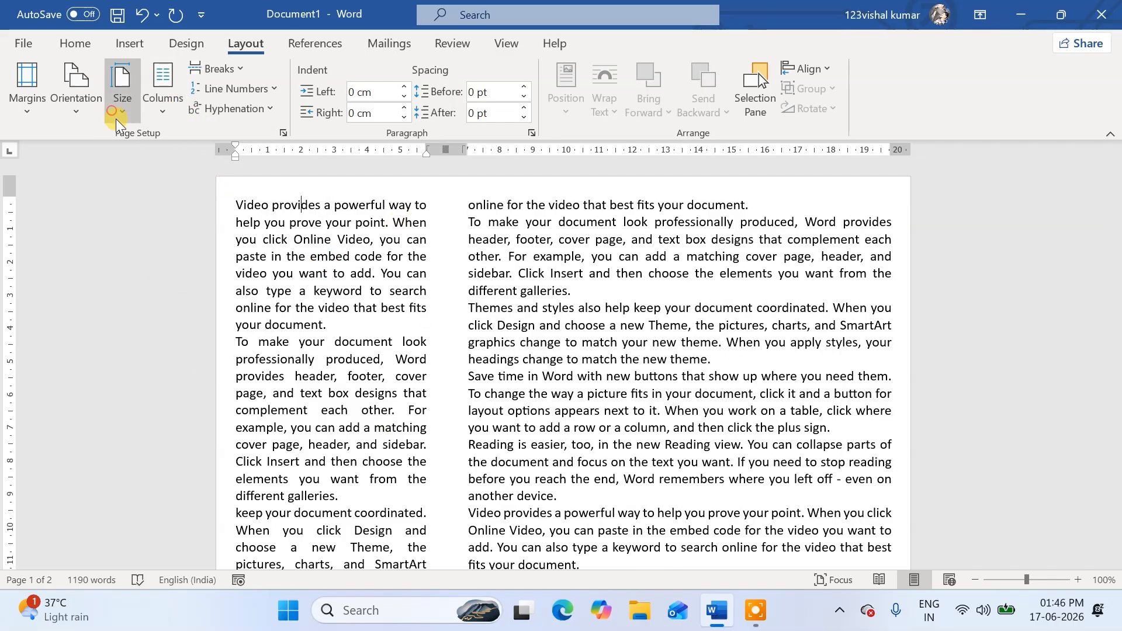
click(117, 119)
click(153, 111)
click(194, 295)
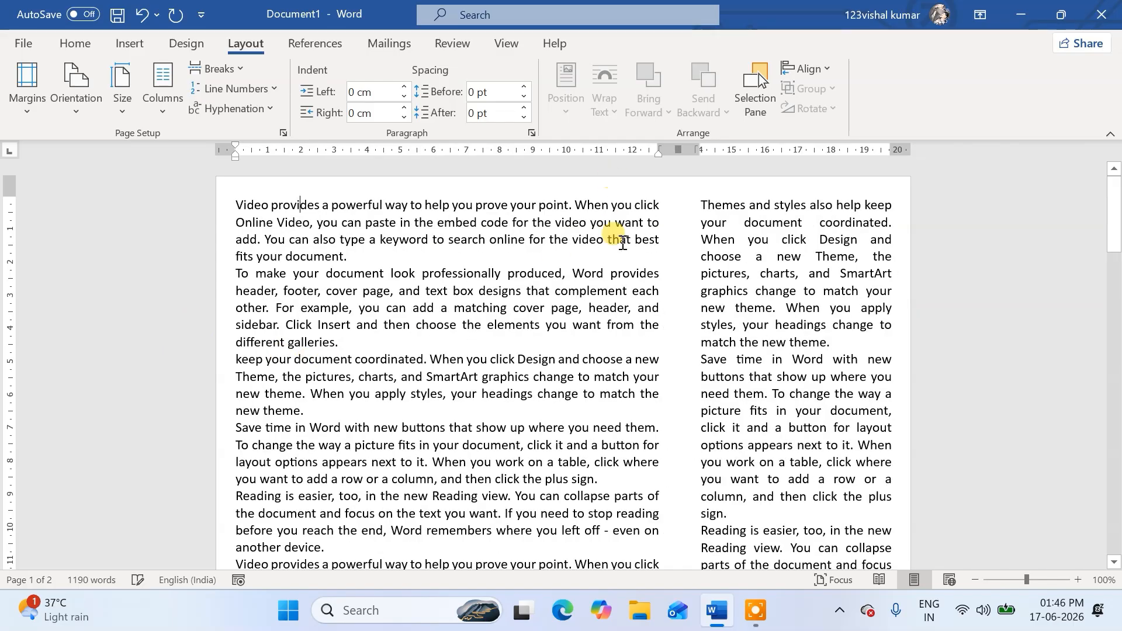
scroll(584, 275, down, 15)
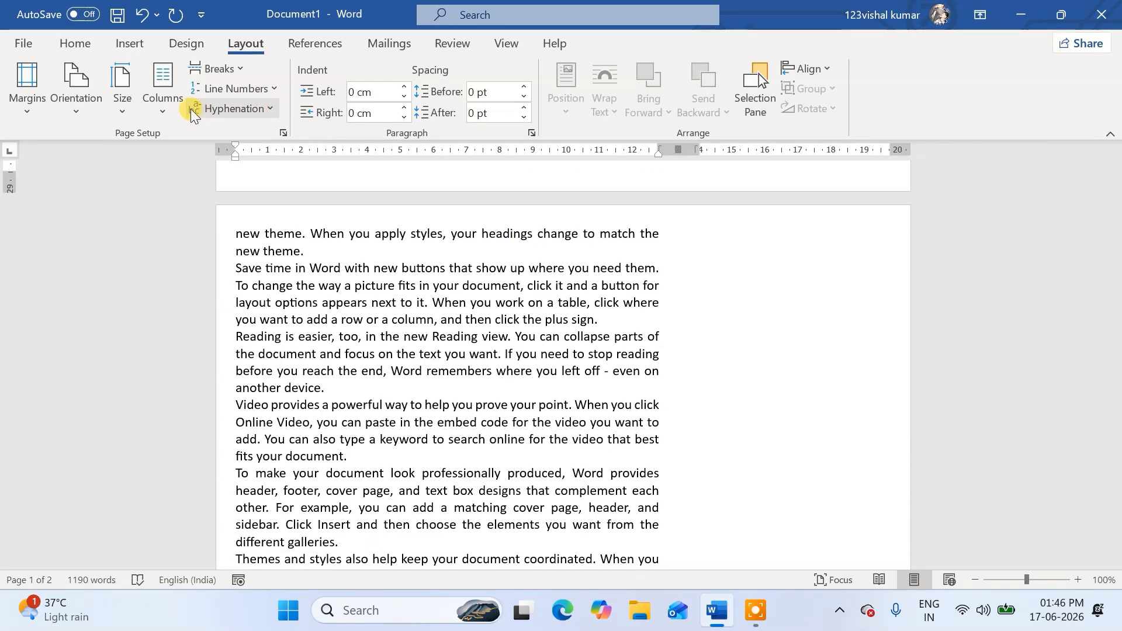
Step: Return the text to three columns and apply the Three preset to the whole document through the detailed column settings
click(165, 107)
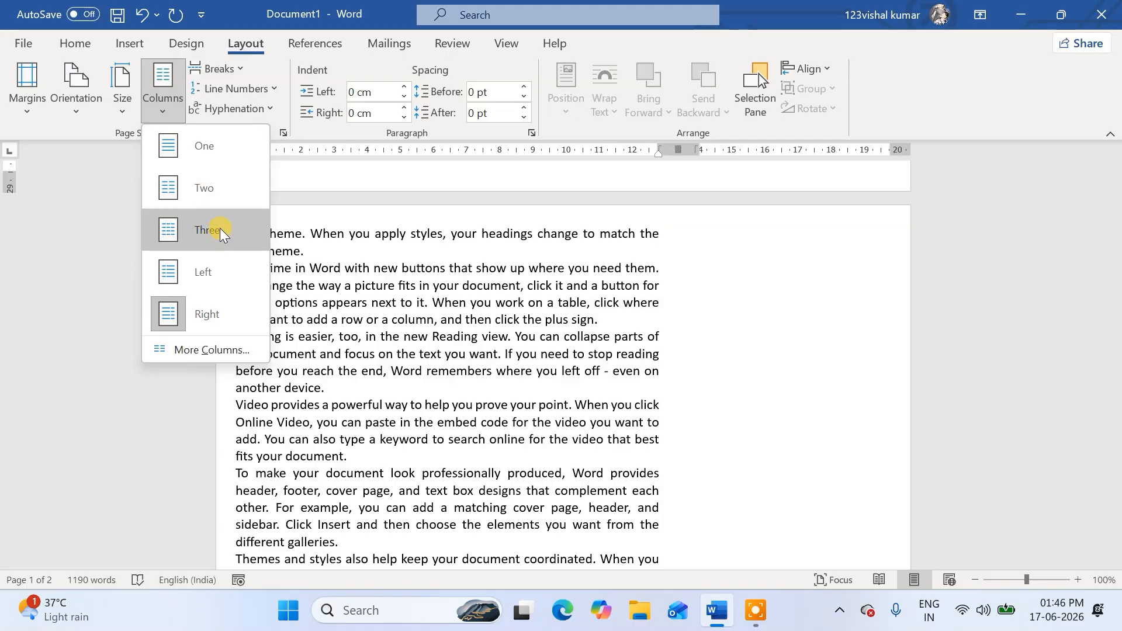
click(197, 228)
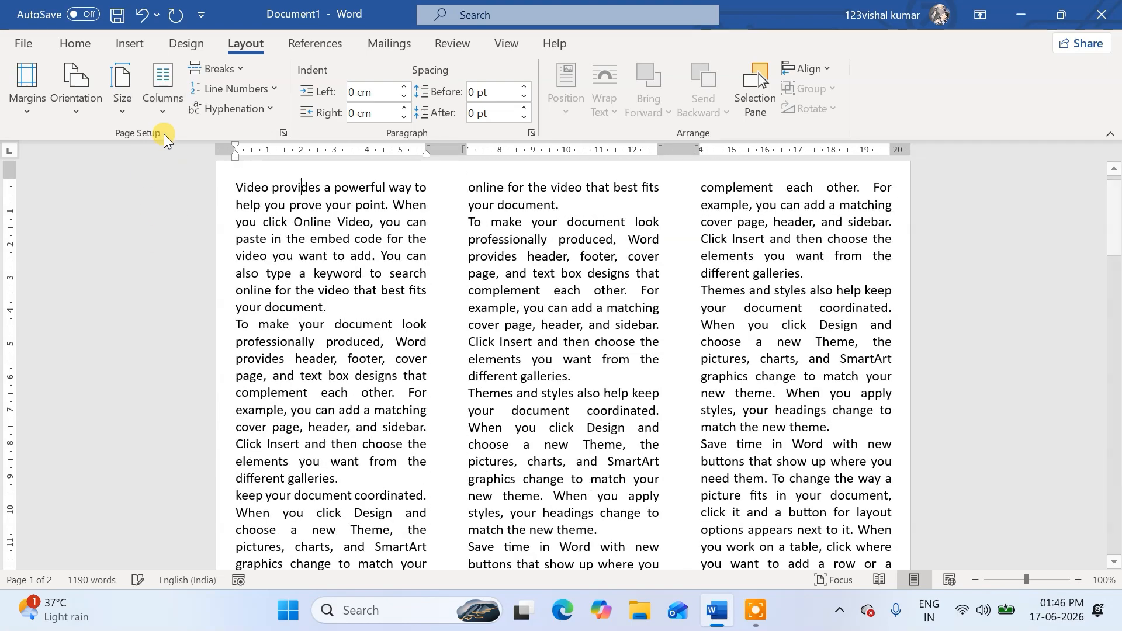
click(163, 112)
click(203, 349)
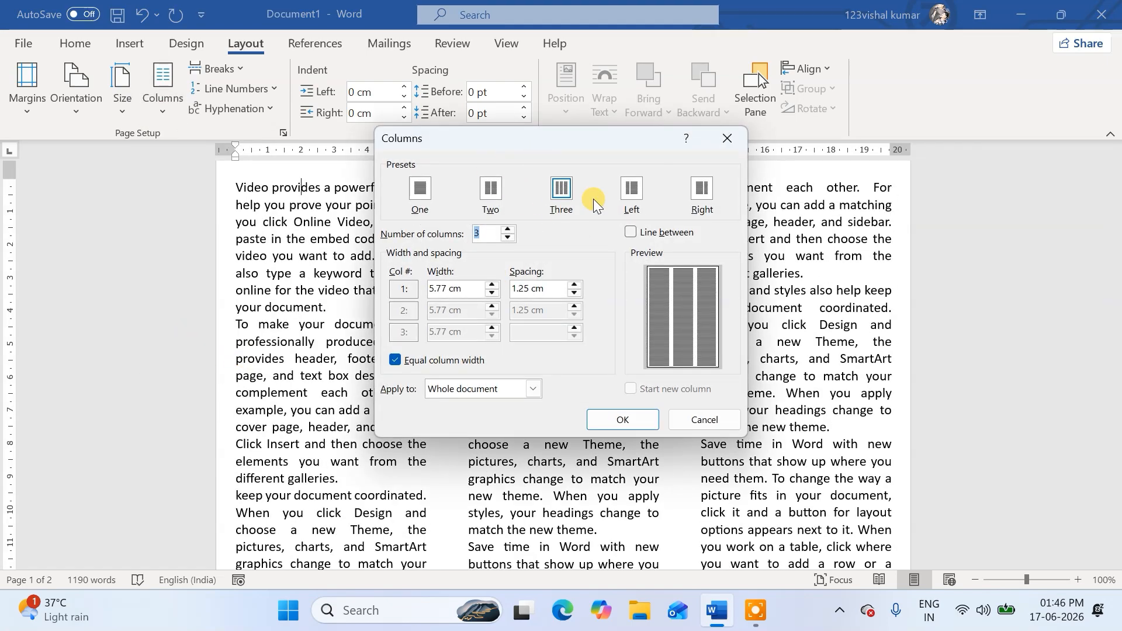
click(576, 191)
click(612, 420)
Step: Delete all the document text and generate new sample paragraphs with =RAND()
scroll(514, 338, up, 1)
scroll(480, 331, down, 5)
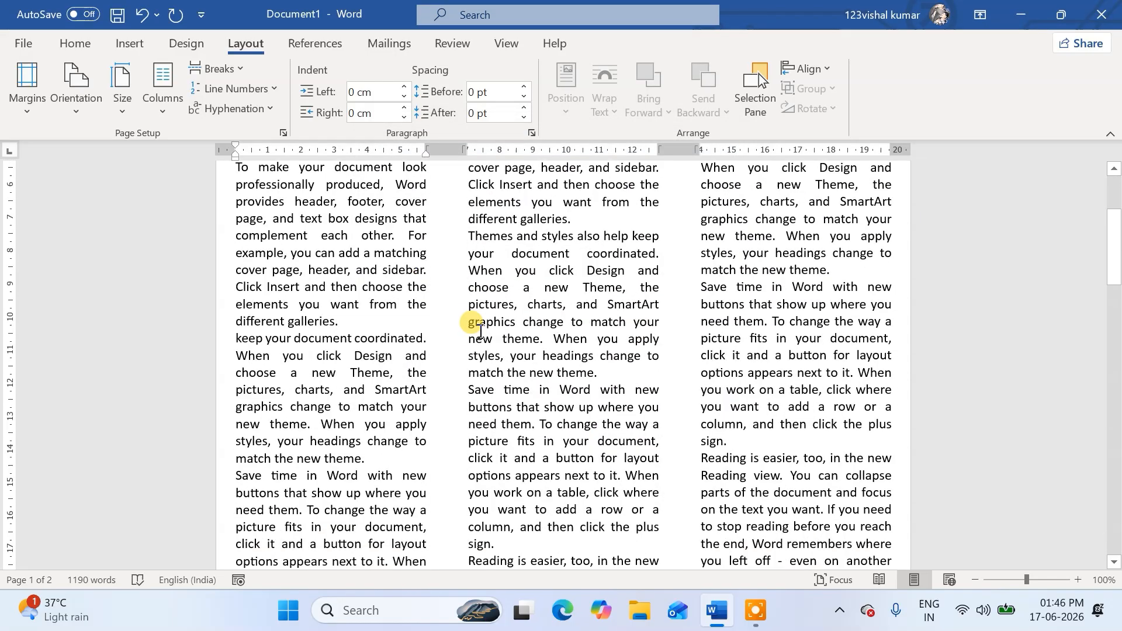
scroll(480, 330, down, 5)
key(ctrl+a)
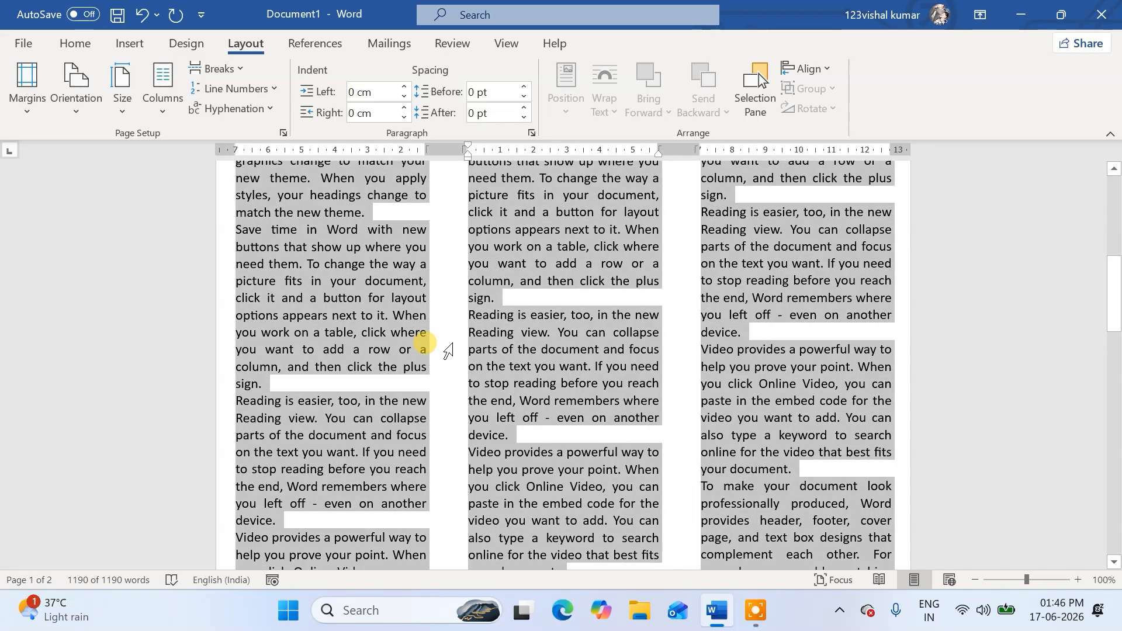
key(Delete)
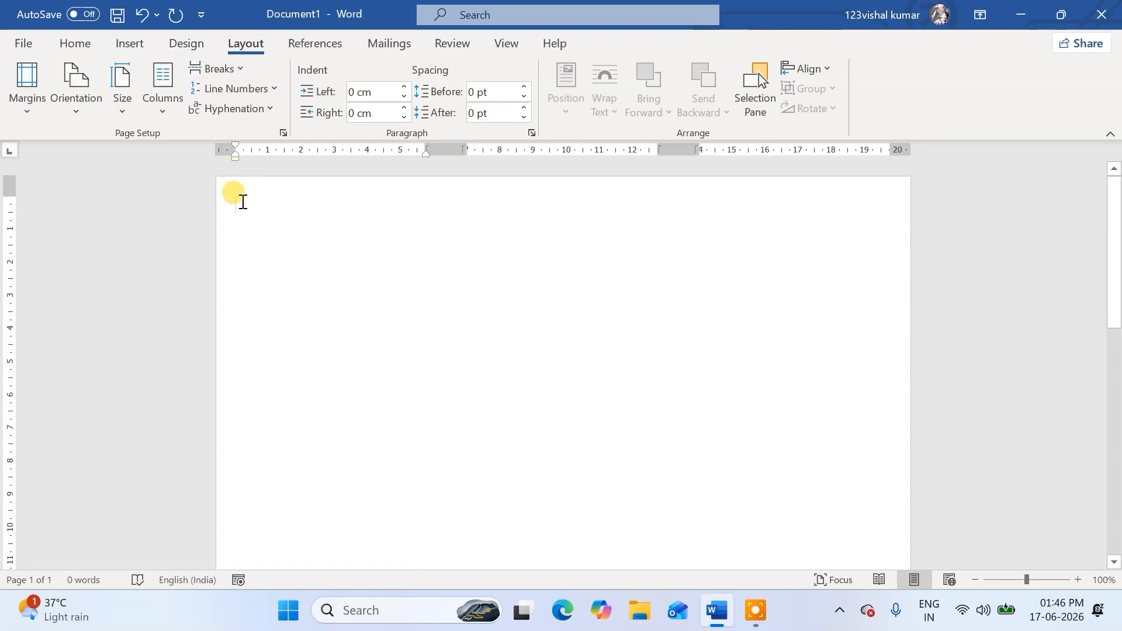
text(=)
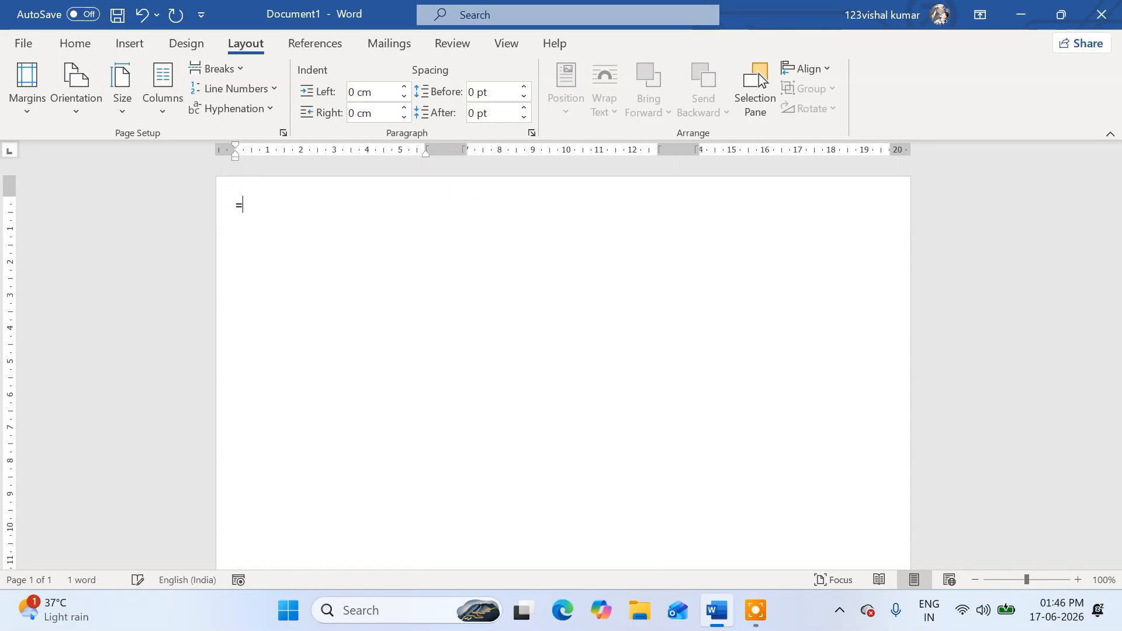
text(RAND())
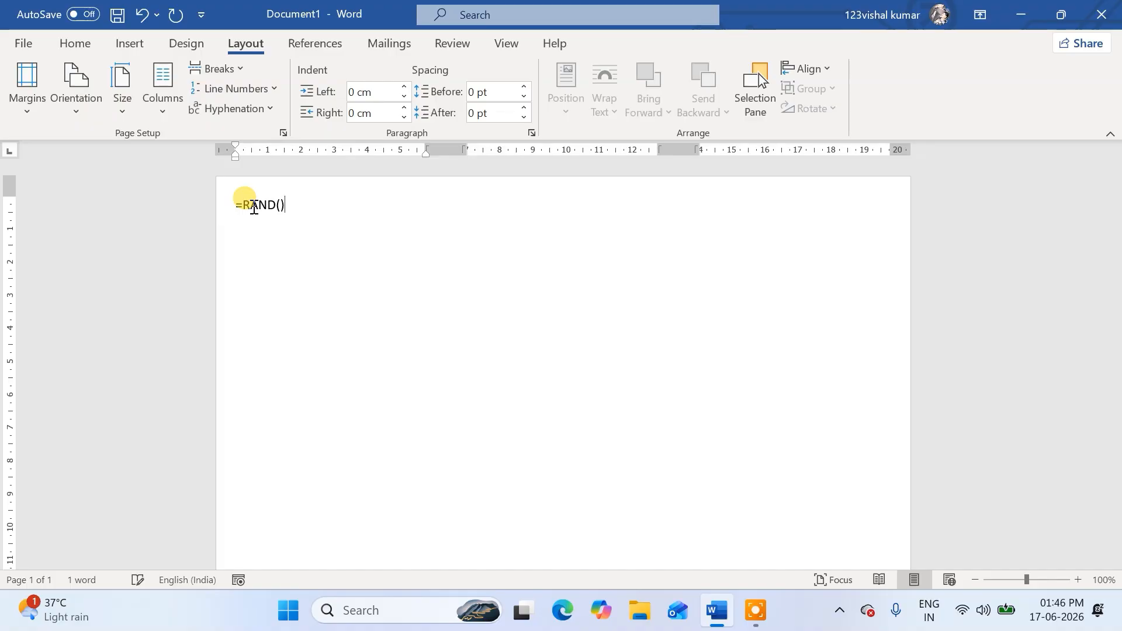
key(Return)
Step: Try to place the text cursor directly in the empty second column
click(550, 193)
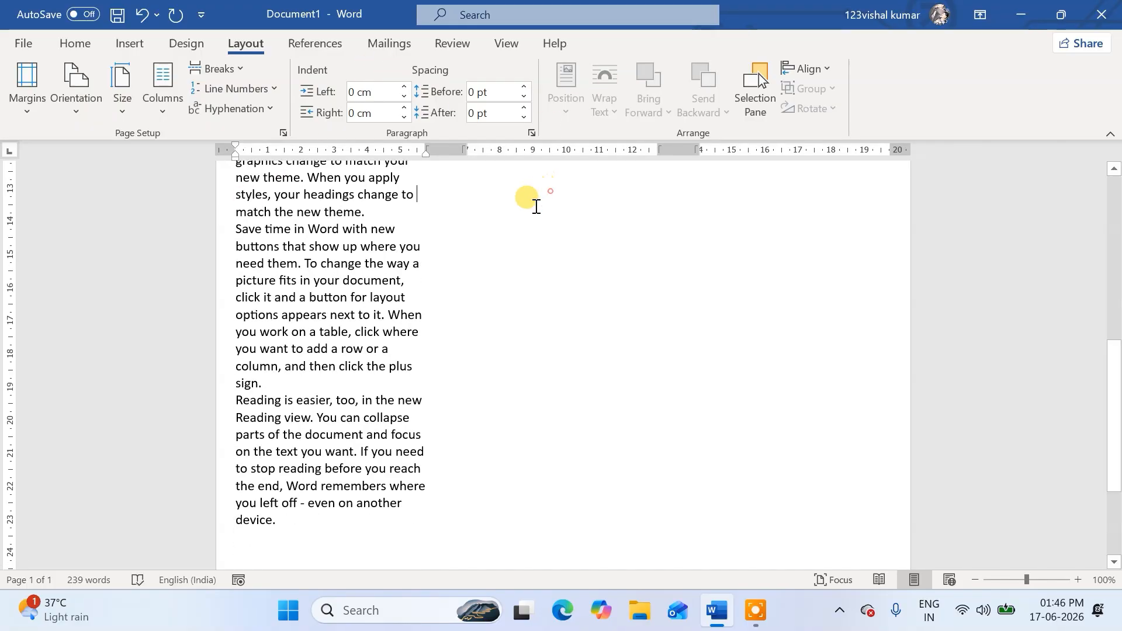
double_click(514, 177)
click(514, 178)
scroll(518, 208, up, 8)
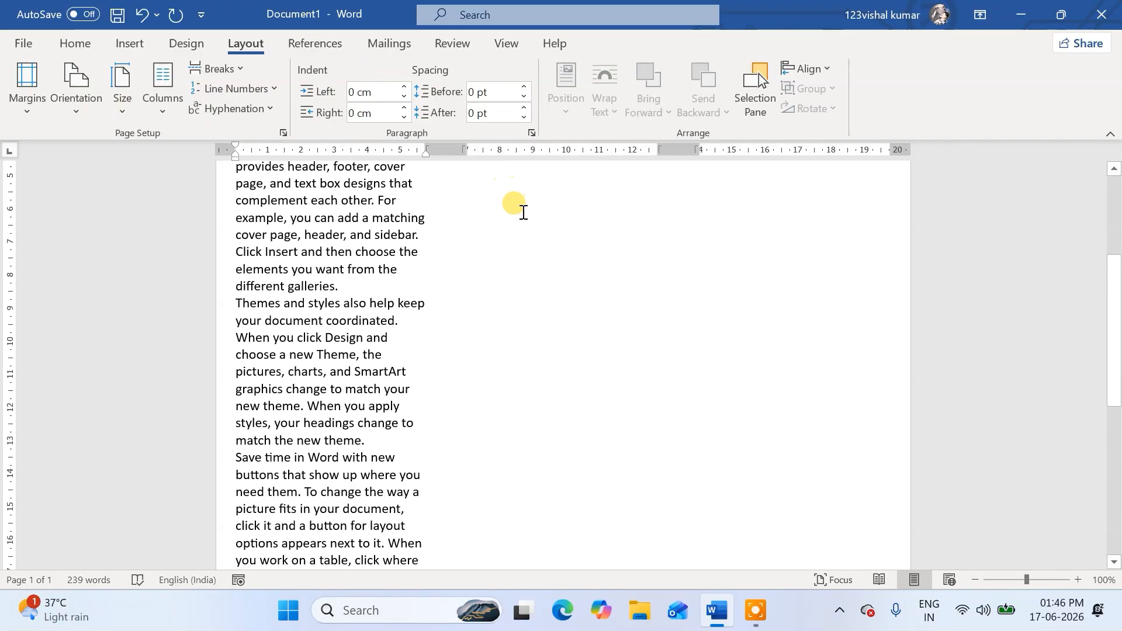
click(533, 225)
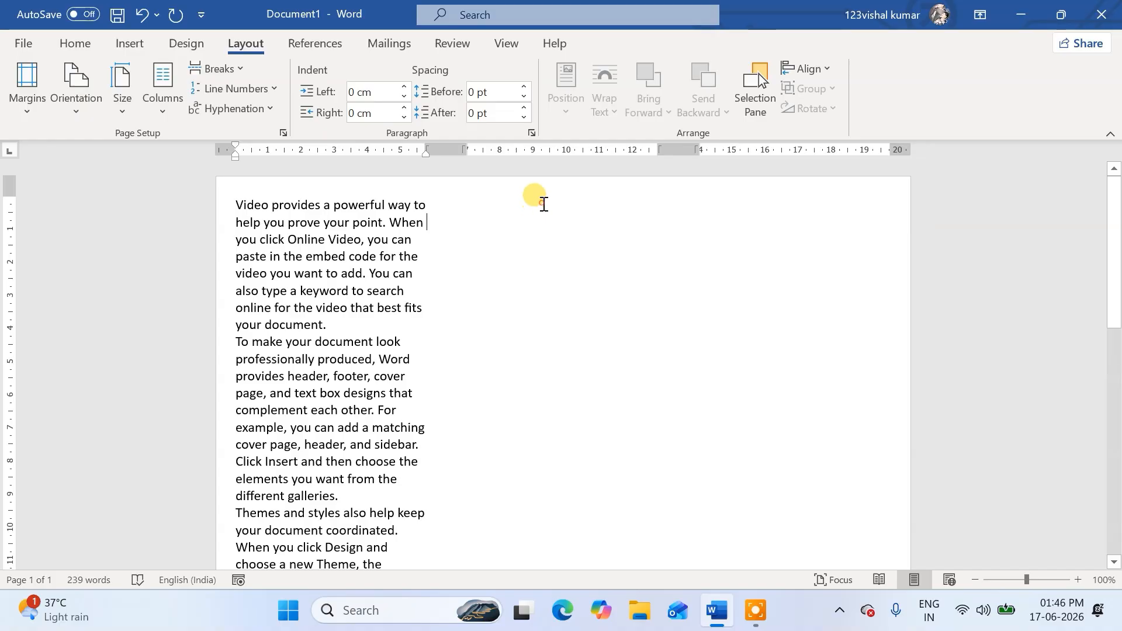
click(540, 244)
Step: Insert a column break on the empty line after the last paragraph of the first column
scroll(386, 429, down, 10)
click(363, 434)
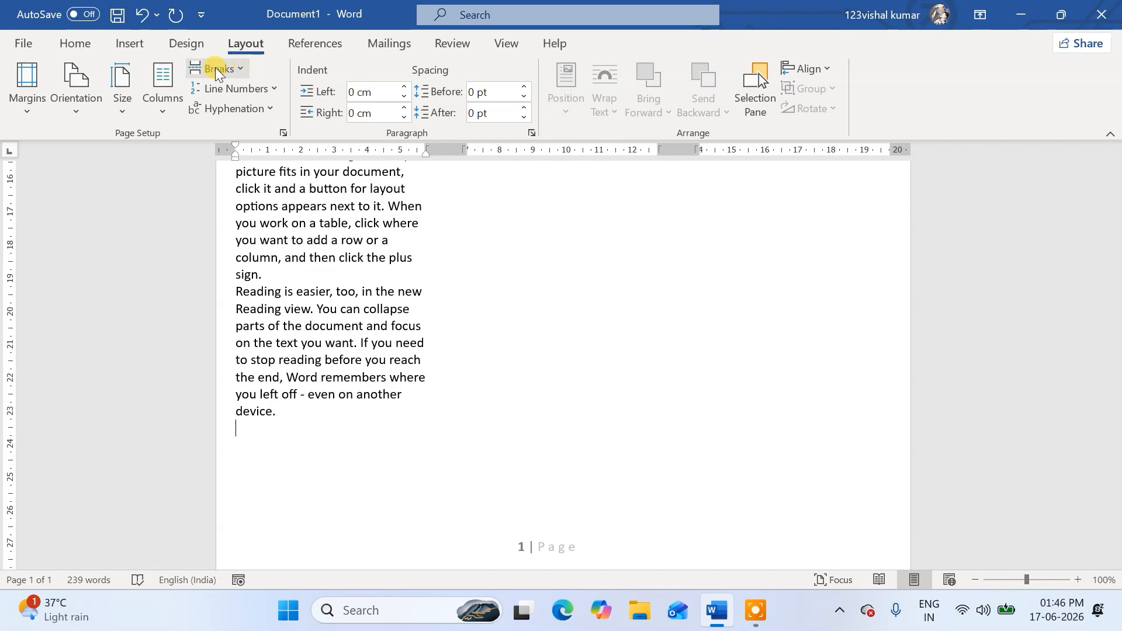
click(237, 68)
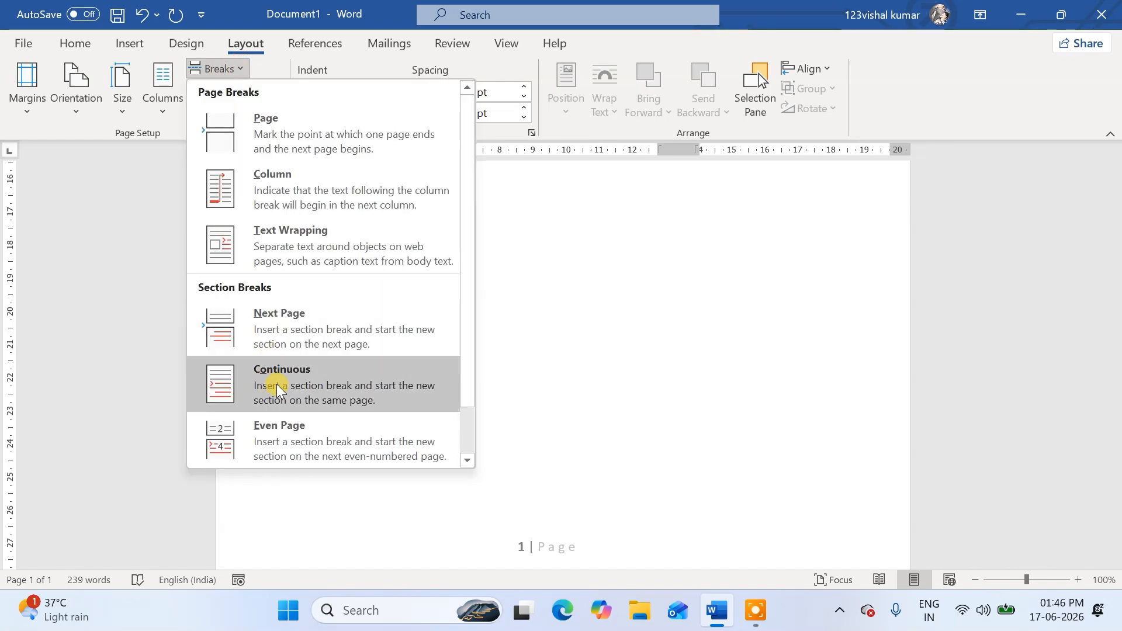
click(315, 195)
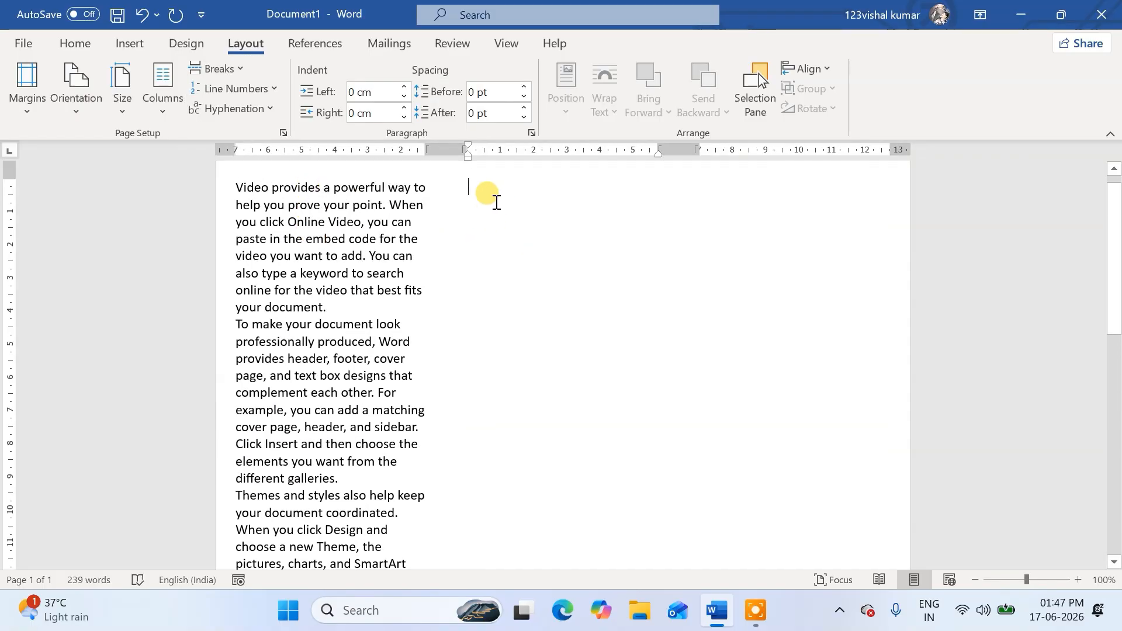
Step: Generate sample paragraphs in the second column with =RAND()
text(=RAND()
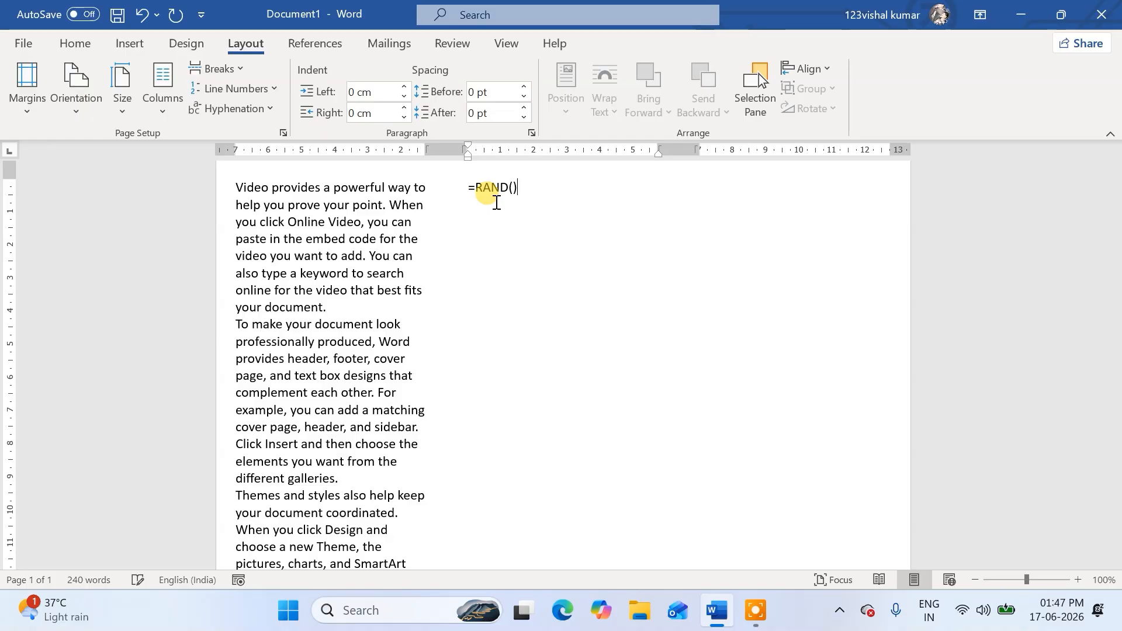
key(Return)
scroll(648, 303, up, 5)
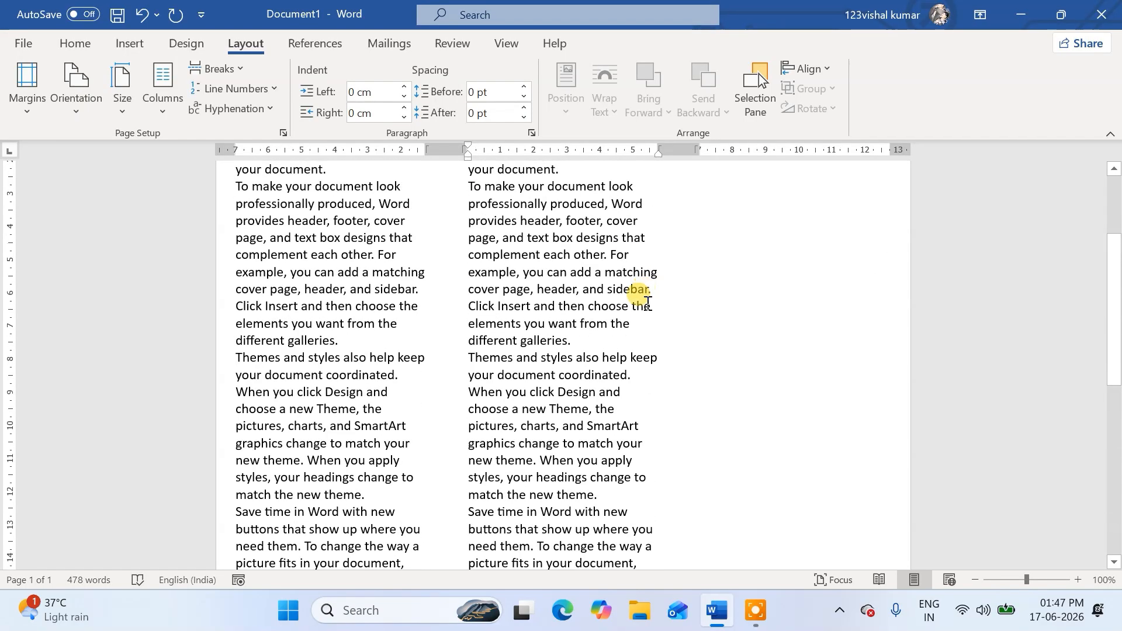
Step: Insert a column break on the empty line after the last paragraph of the second column
scroll(647, 302, up, 4)
scroll(661, 283, down, 3)
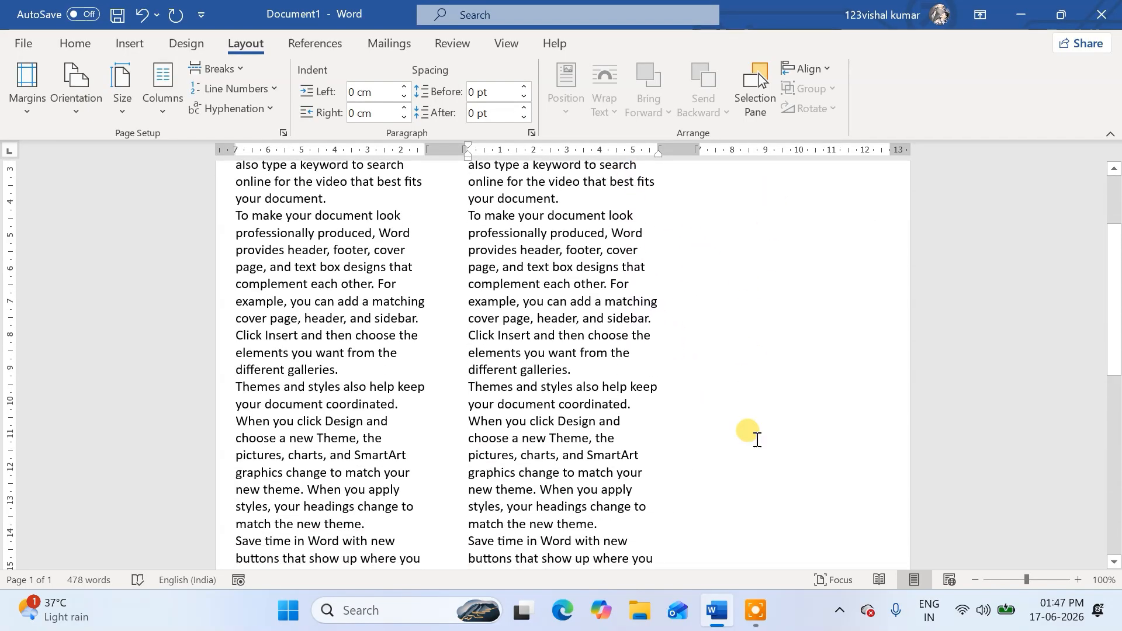
scroll(757, 440, down, 6)
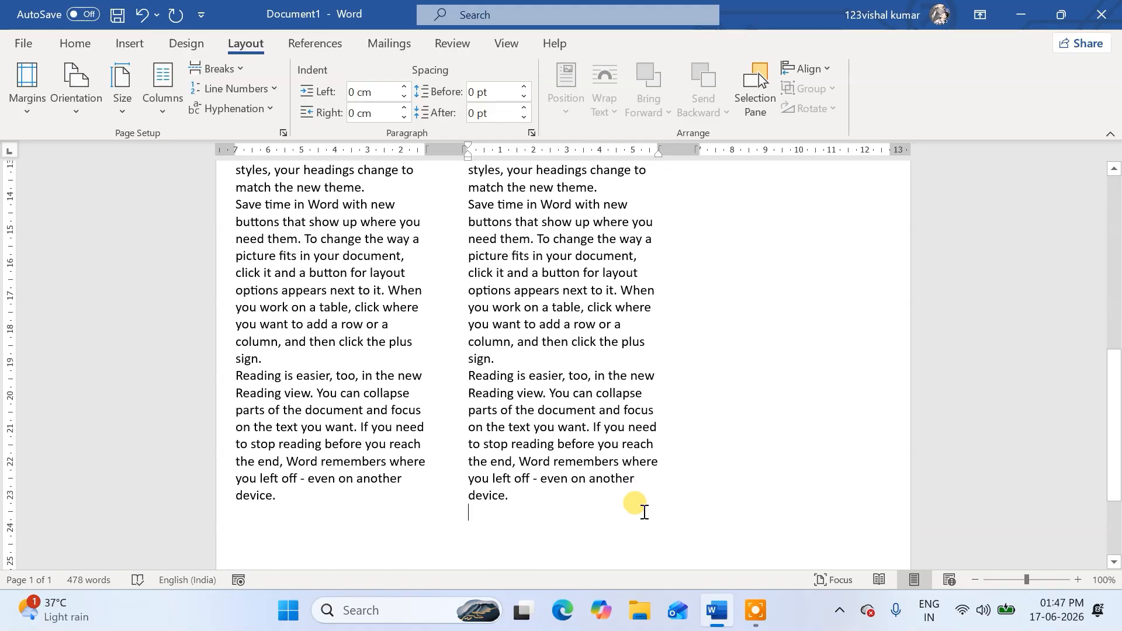
click(222, 68)
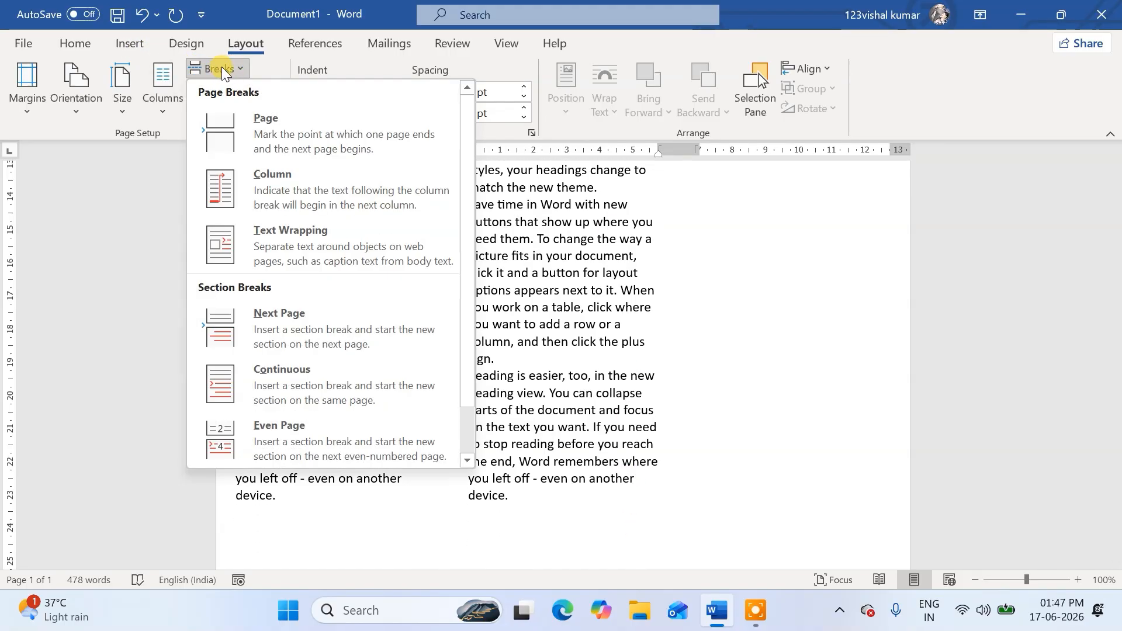
click(296, 187)
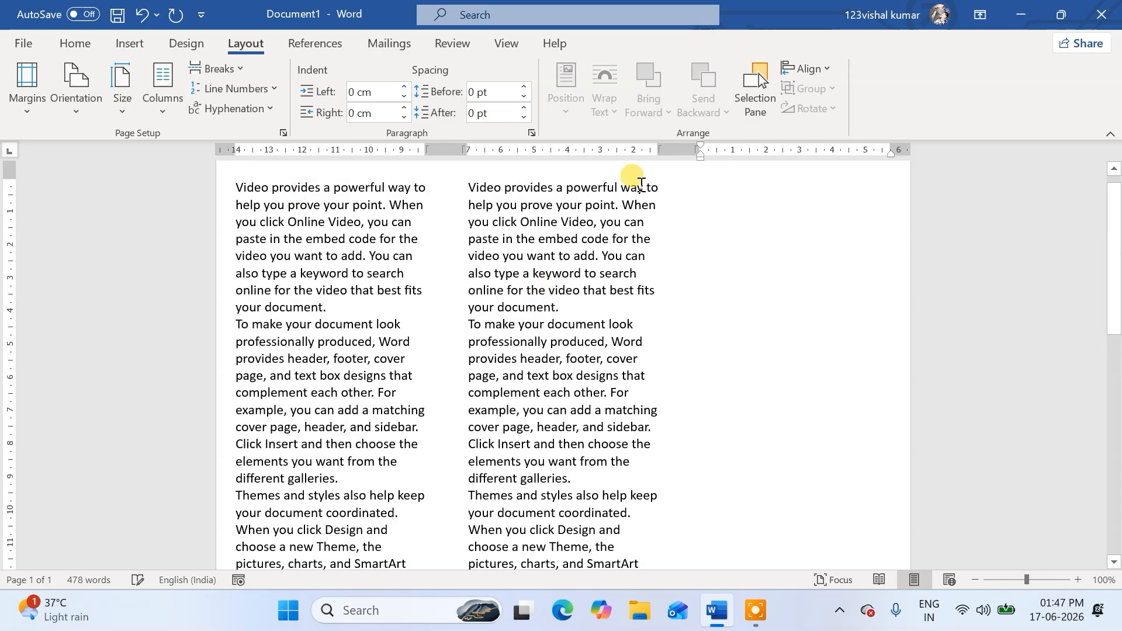
scroll(719, 269, up, 1)
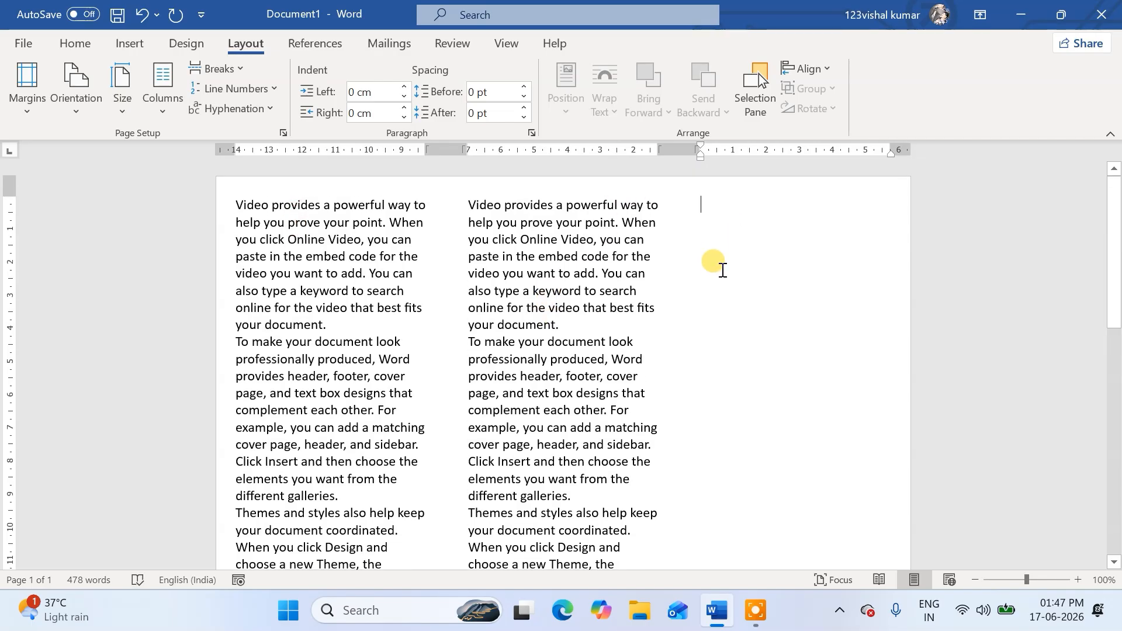
scroll(722, 270, down, 3)
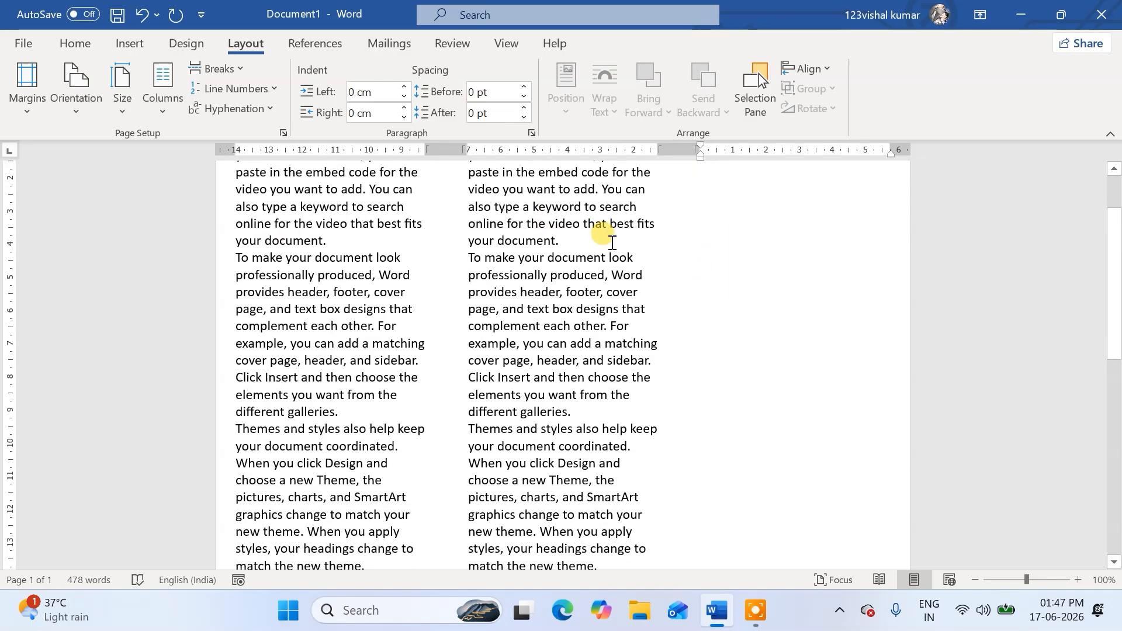
Step: Undo the column breaks and the sample text generated in the second column
key(ctrl+z)
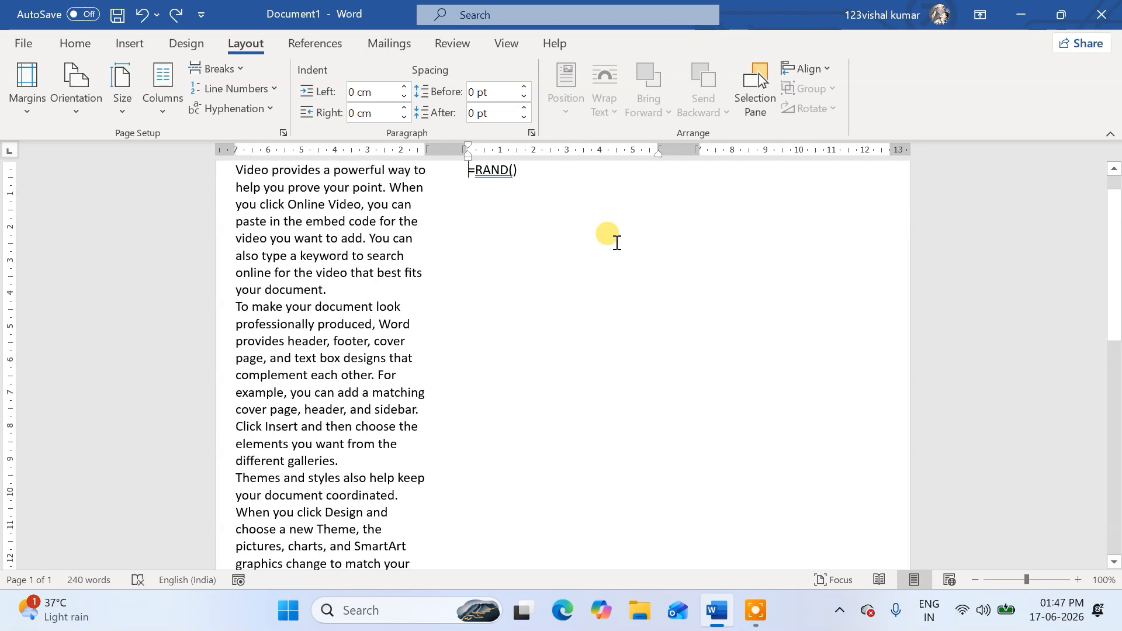
key(ctrl+z)
key(ctrl+z)
key(ctrl+z)
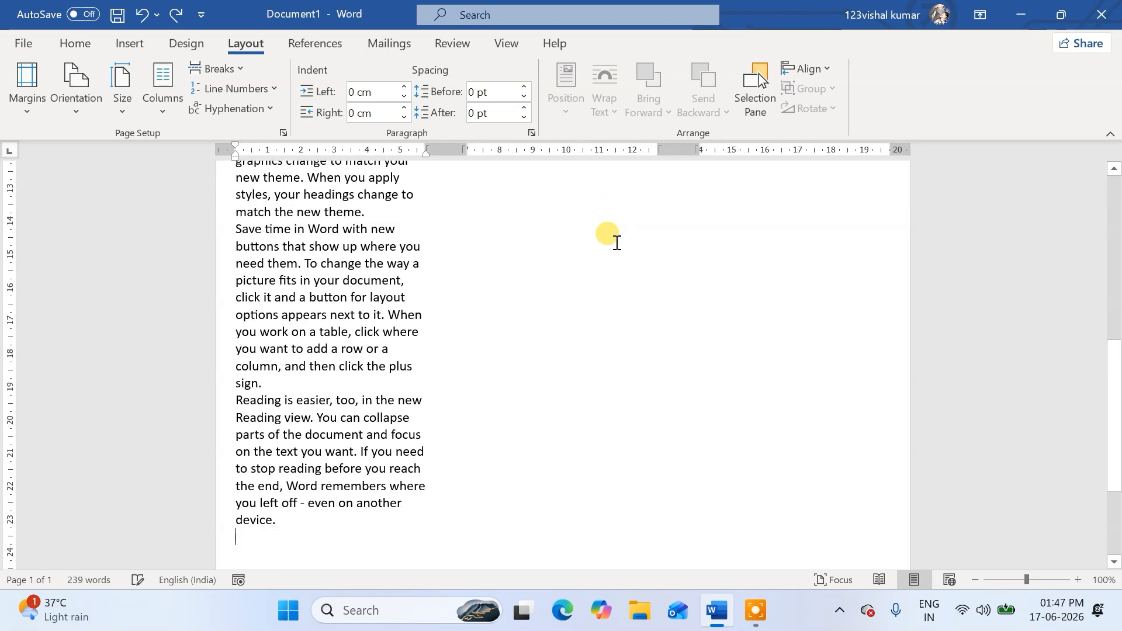
Step: Return the document to one column and regenerate the sample paragraphs from =RAND()
click(170, 107)
click(176, 156)
click(174, 202)
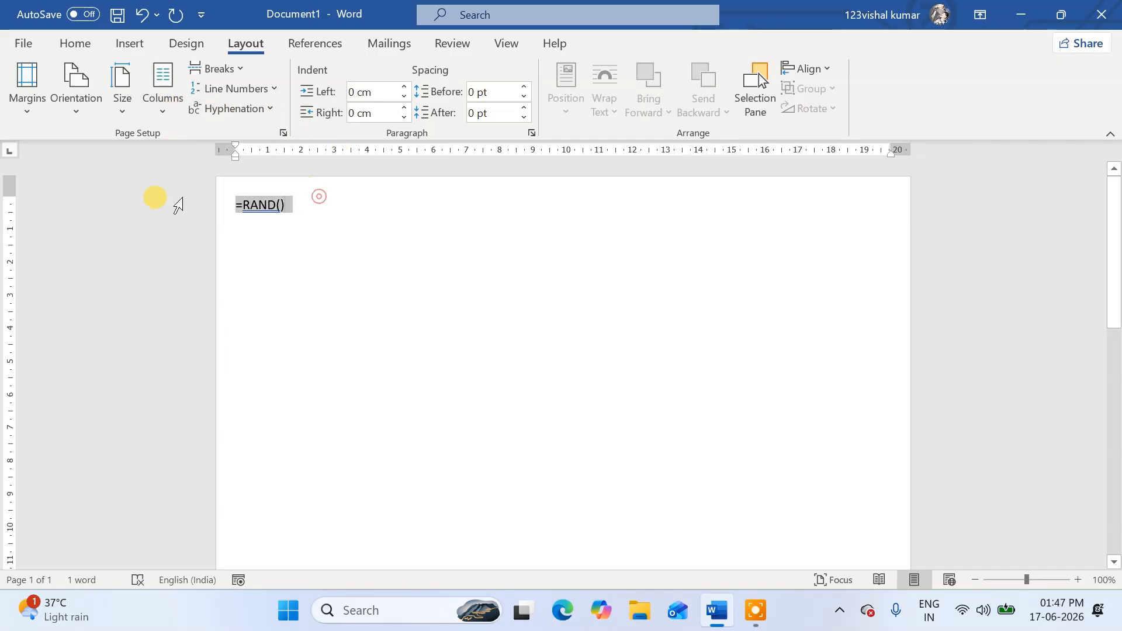
click(342, 205)
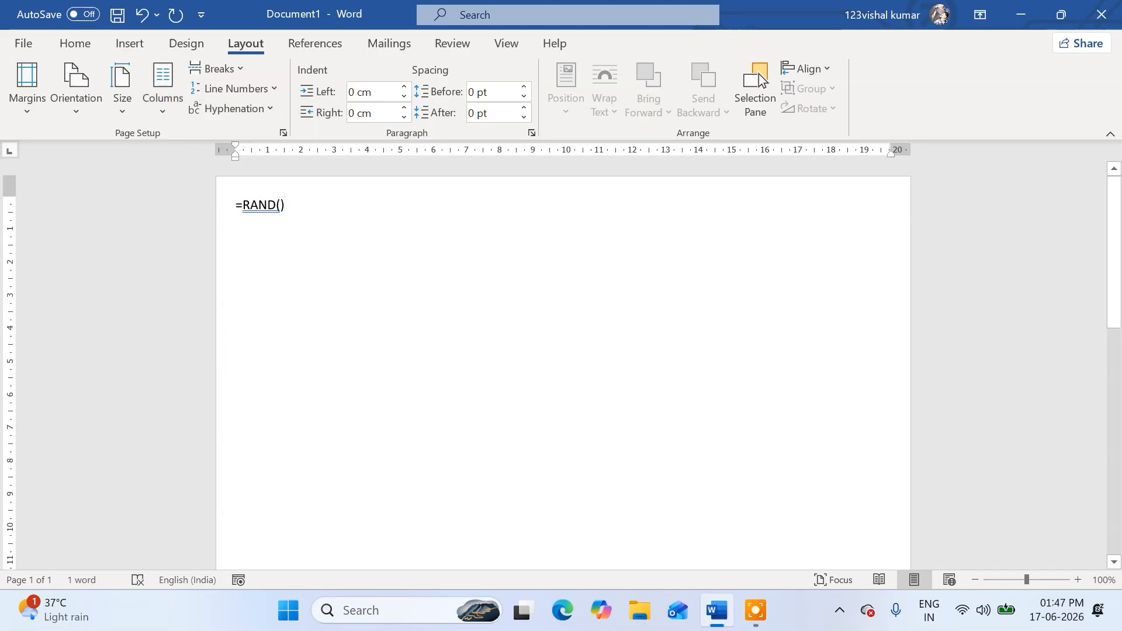
key(Return)
click(453, 43)
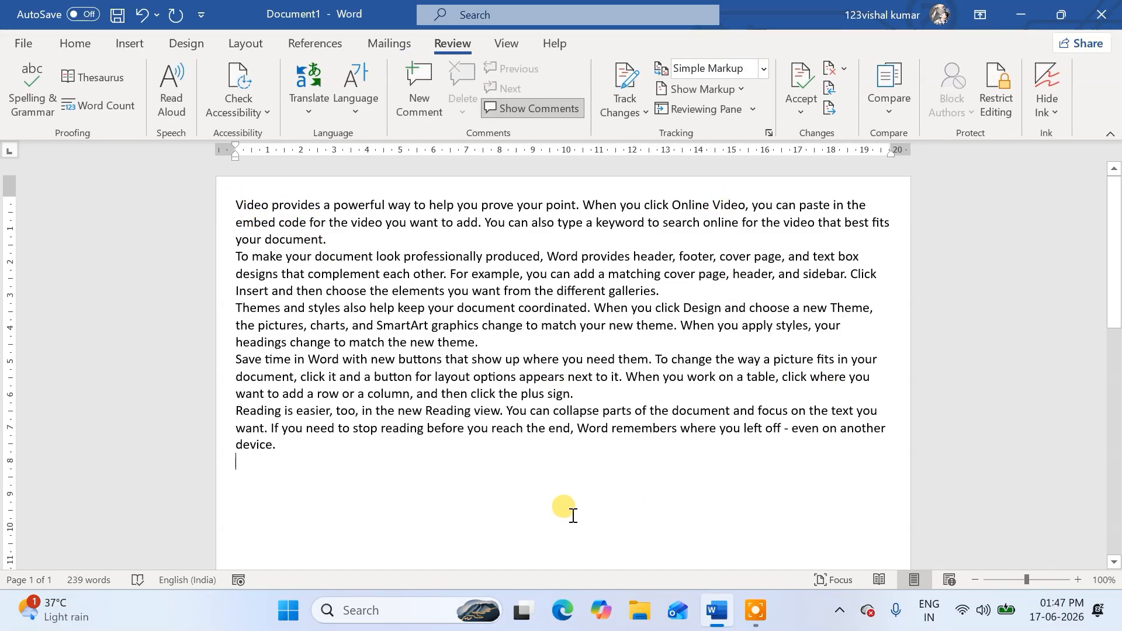
Step: Insert a Continuous section break after the last paragraph and set the new section to three columns
scroll(566, 512, down, 3)
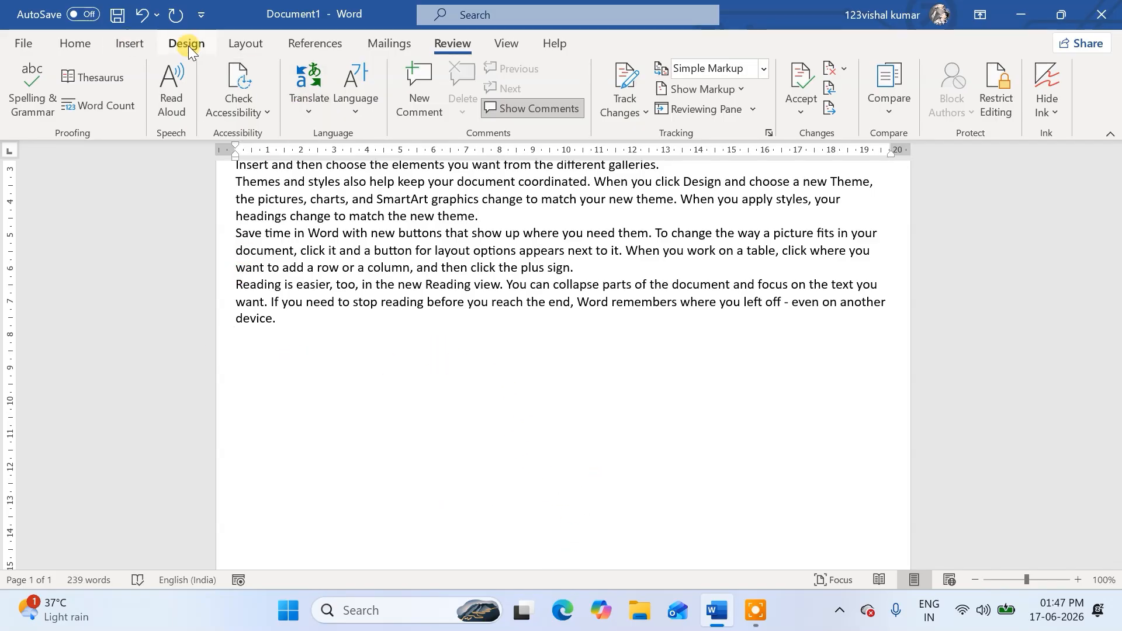
click(246, 43)
click(232, 70)
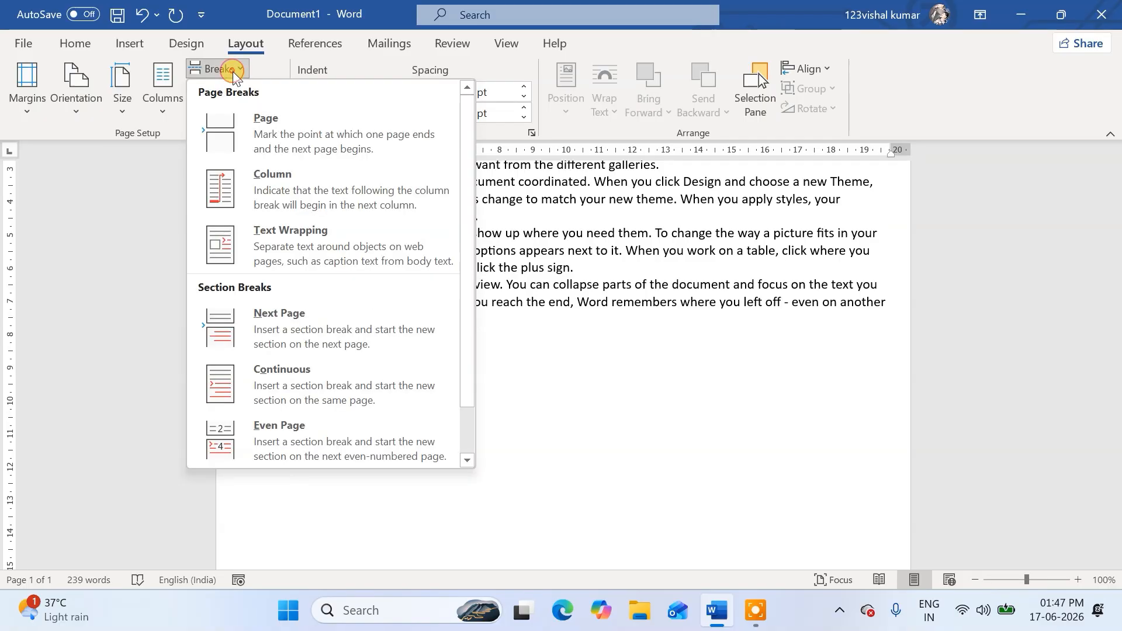
click(311, 380)
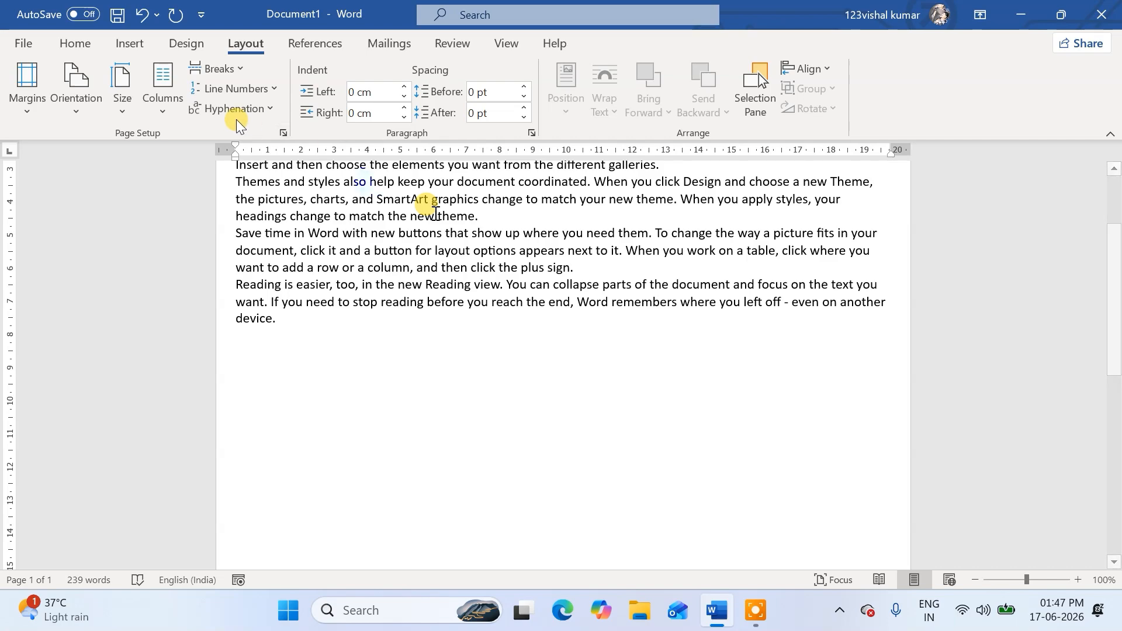
click(174, 110)
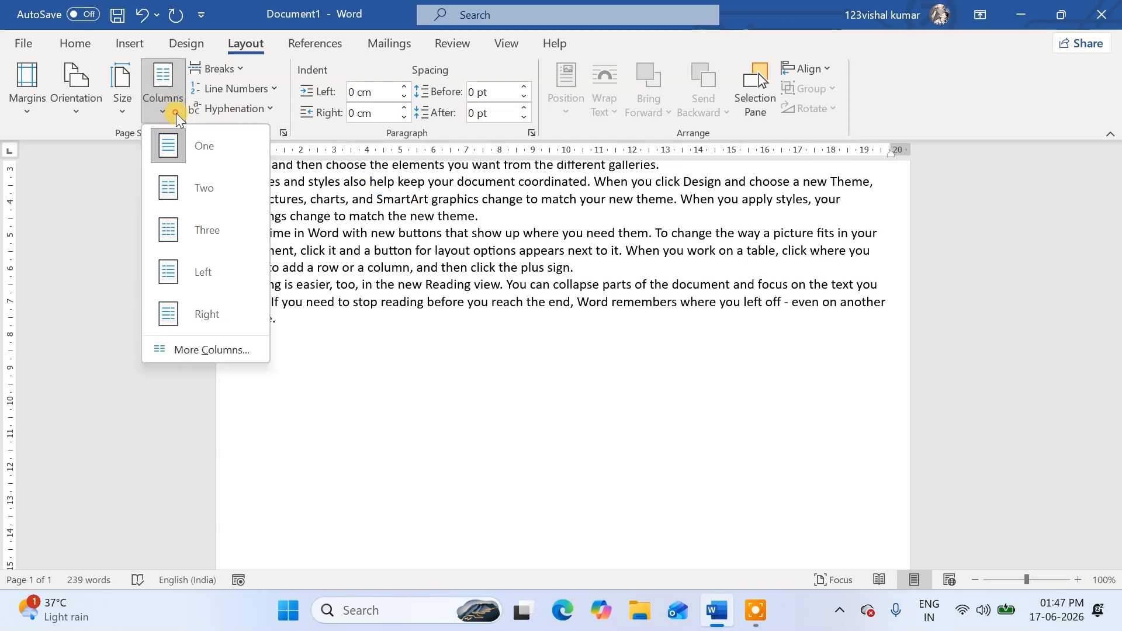
click(182, 228)
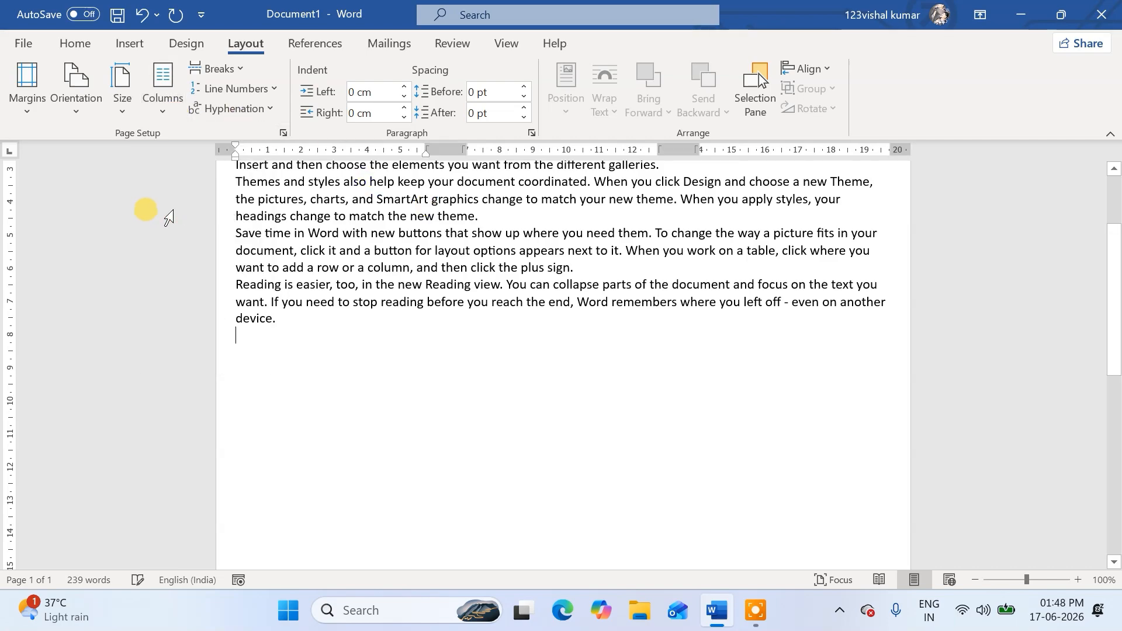
Step: Enter the test lines LHFF, SFDS, FDSF and DSF in the three-column section
click(490, 349)
text(LHFF)
key(Return)
text(SFDS)
key(Return)
text(DSF)
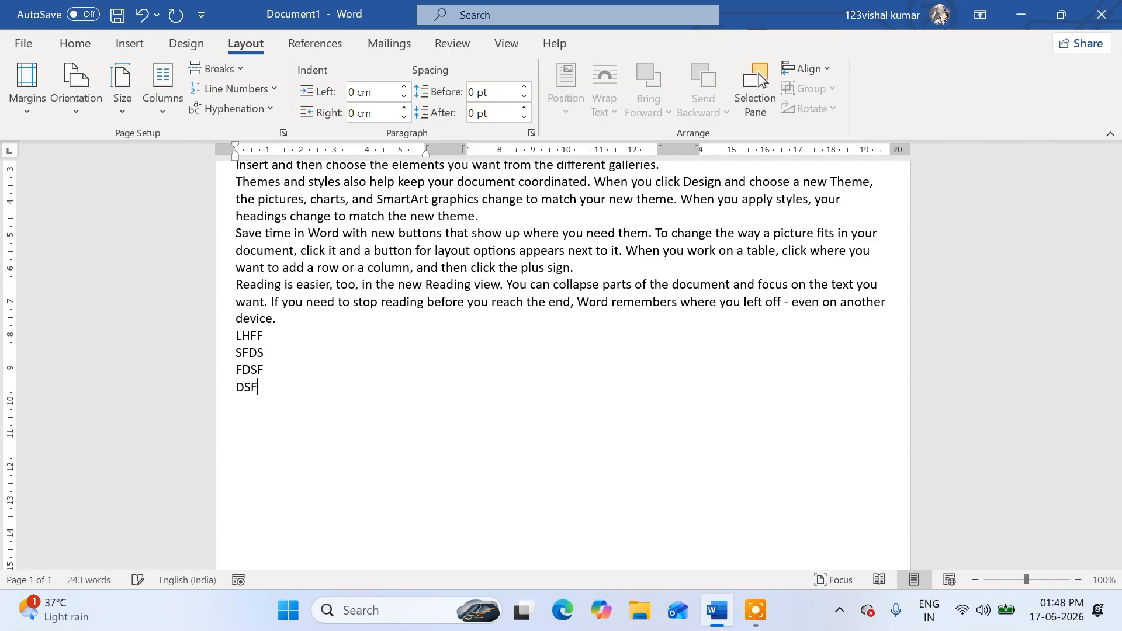
key(ctrl+a)
key(Delete)
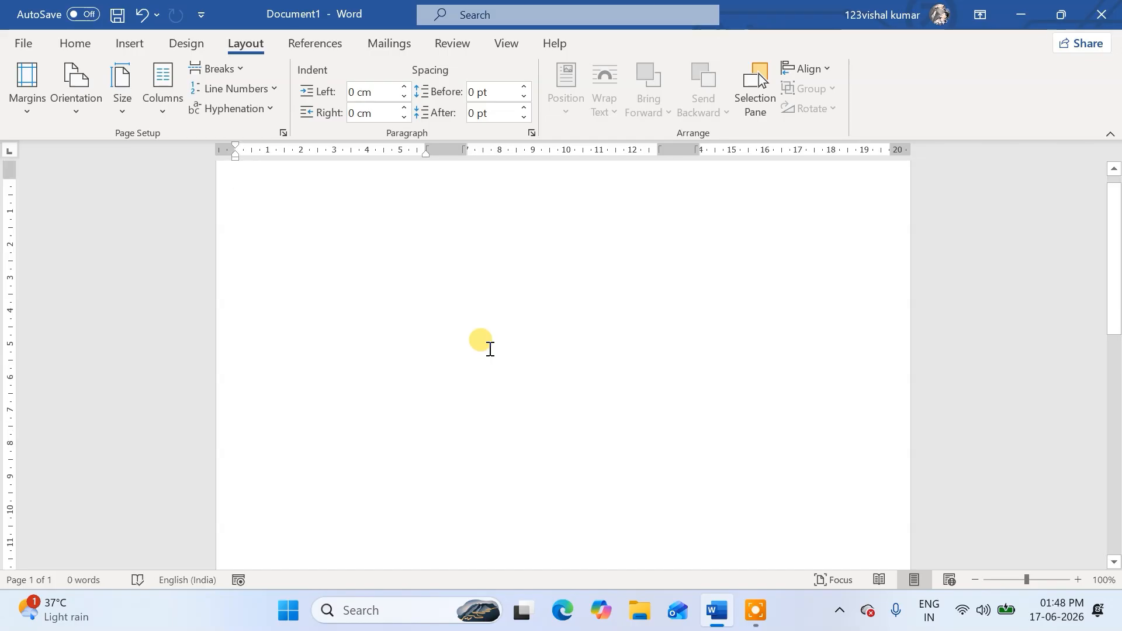
key(ctrl+z)
Step: Replace the four test lines below the full-width text with sample paragraphs generated by =RAND()
drag(292, 497, 235, 447)
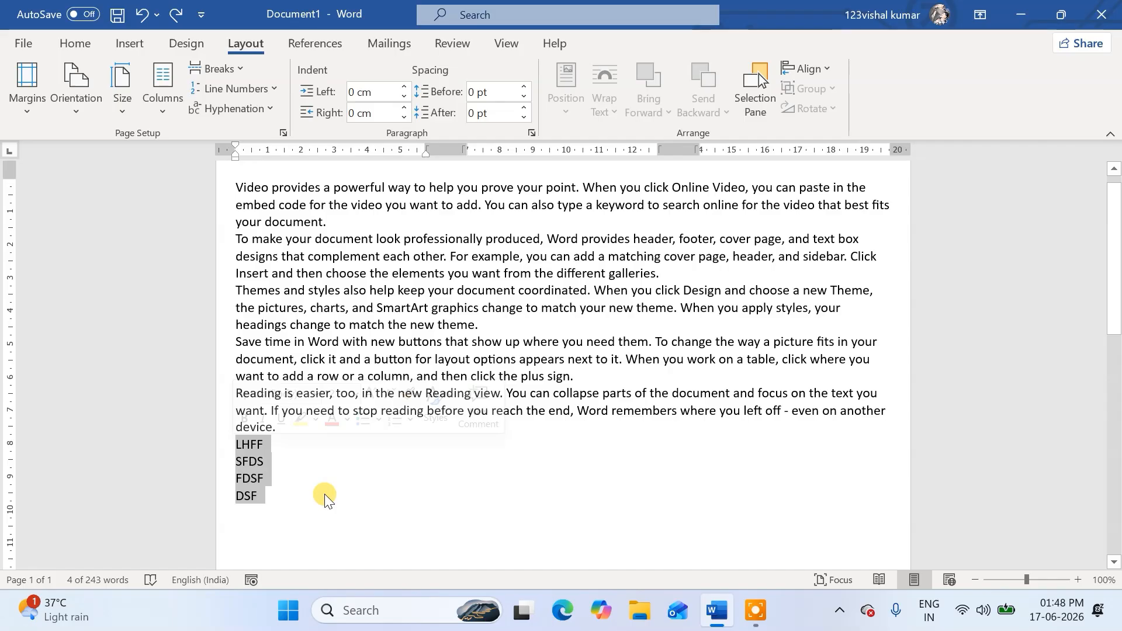
text(=RAN)
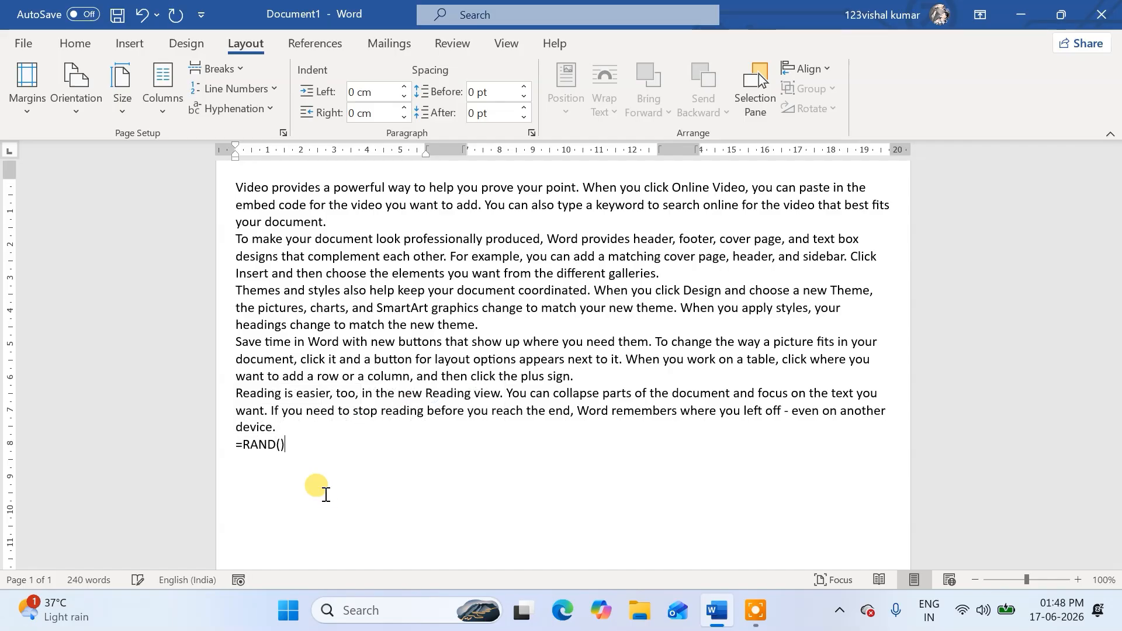
text(D())
key(Return)
scroll(339, 363, down, 4)
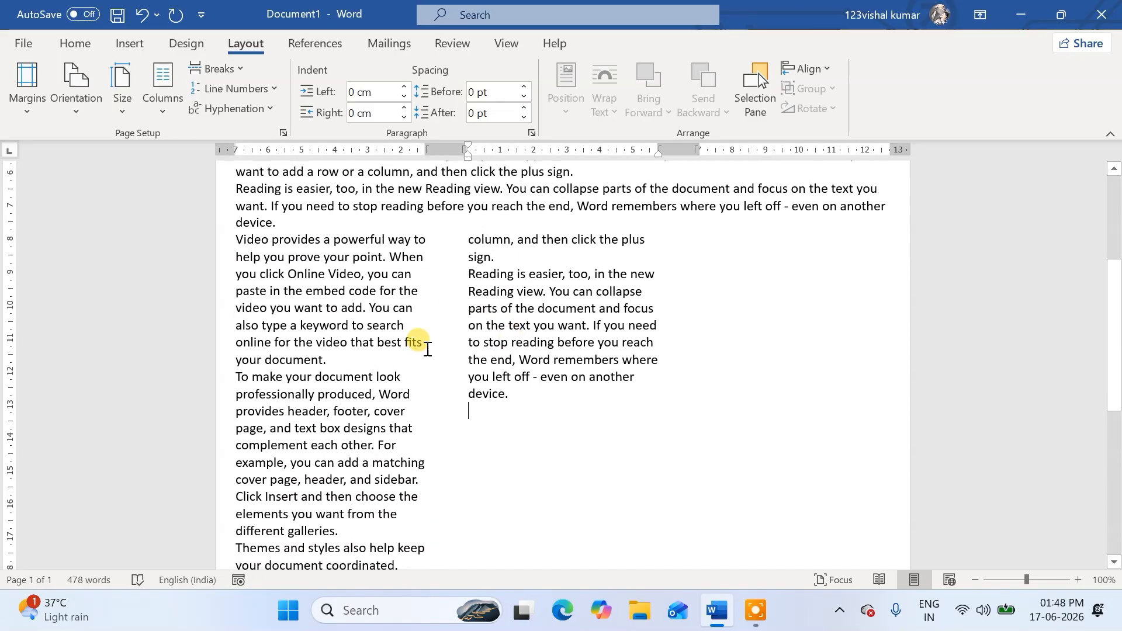
Step: Generate another set of sample paragraphs with =RAND() on the empty line ending the second column
click(544, 422)
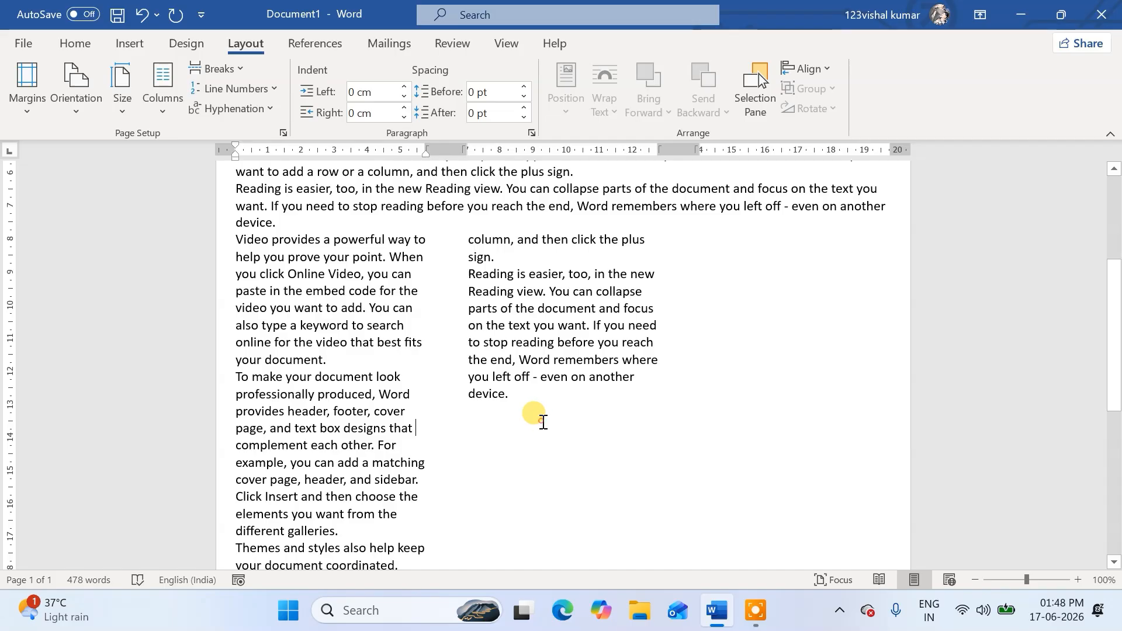
double_click(529, 416)
click(498, 412)
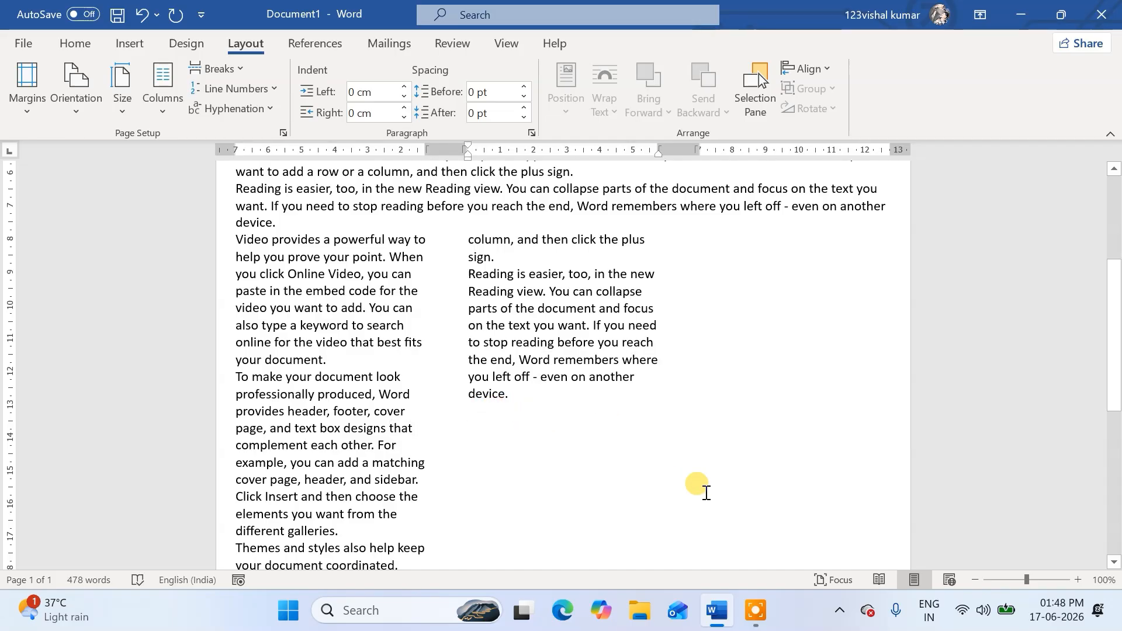
text(=RAND)
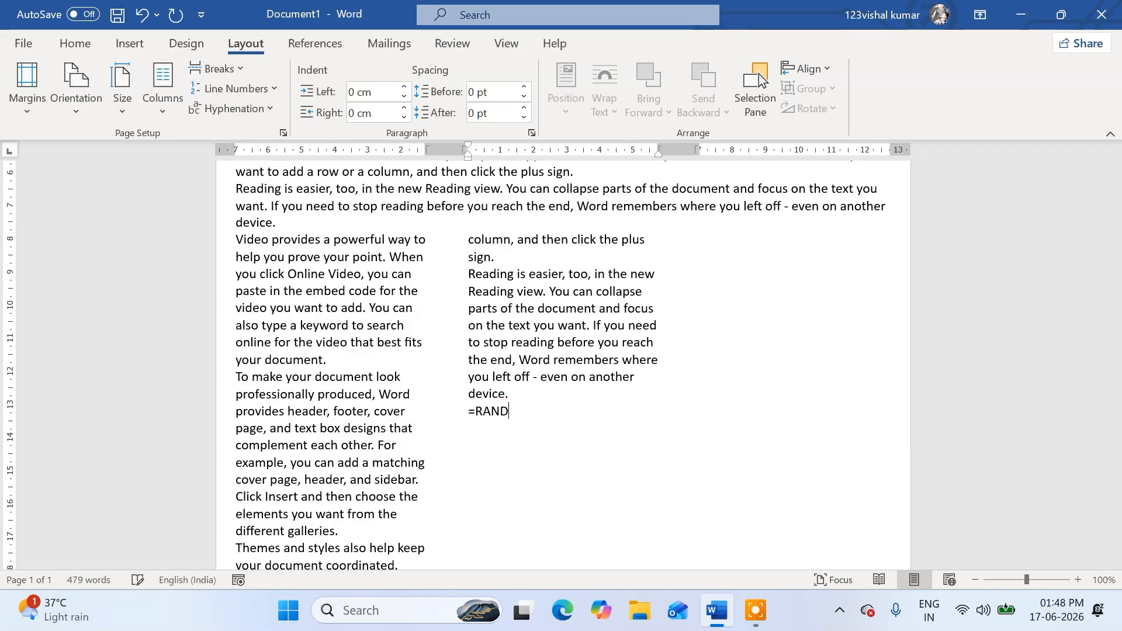
text(())
key(Return)
scroll(671, 353, up, 5)
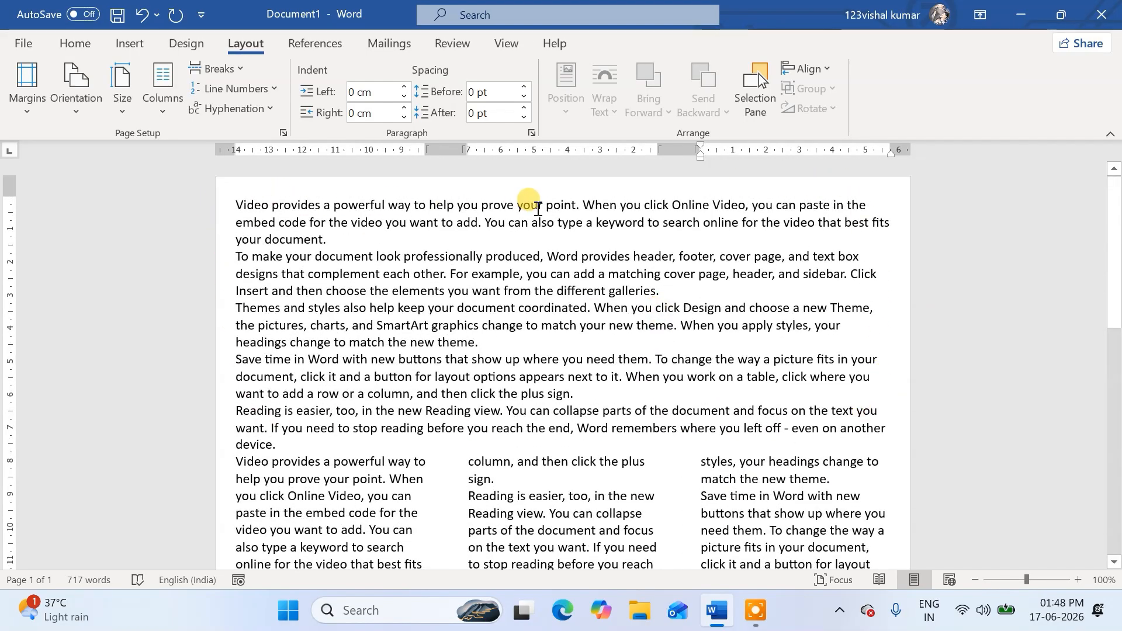
scroll(643, 367, down, 1)
scroll(414, 356, down, 3)
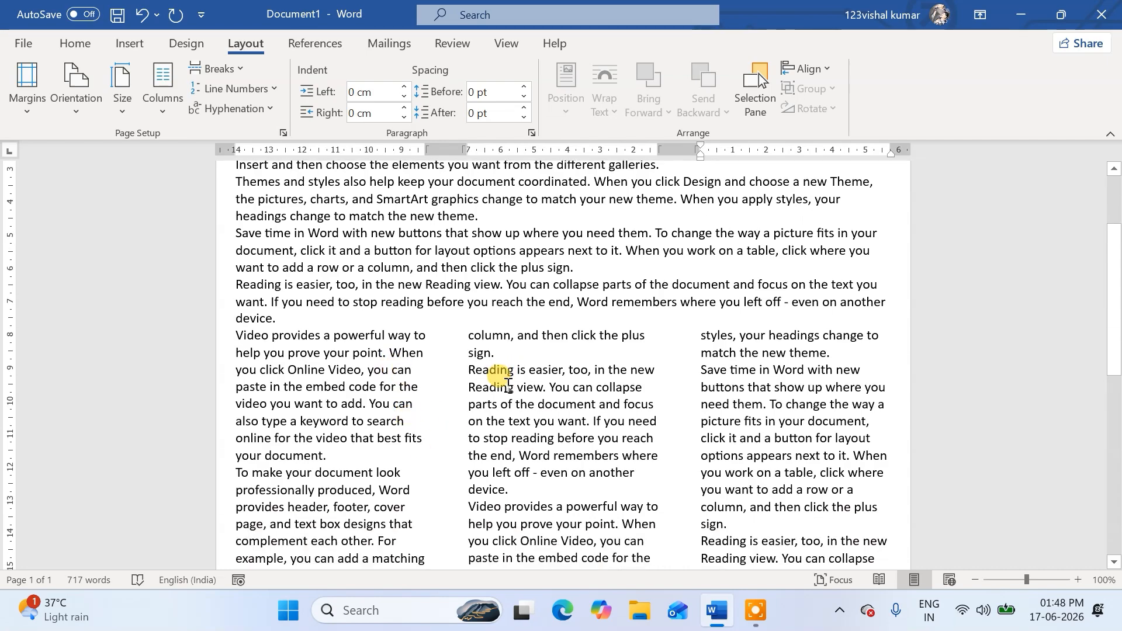
Step: Try applying three columns to the full-width upper section, and undo the change
click(438, 287)
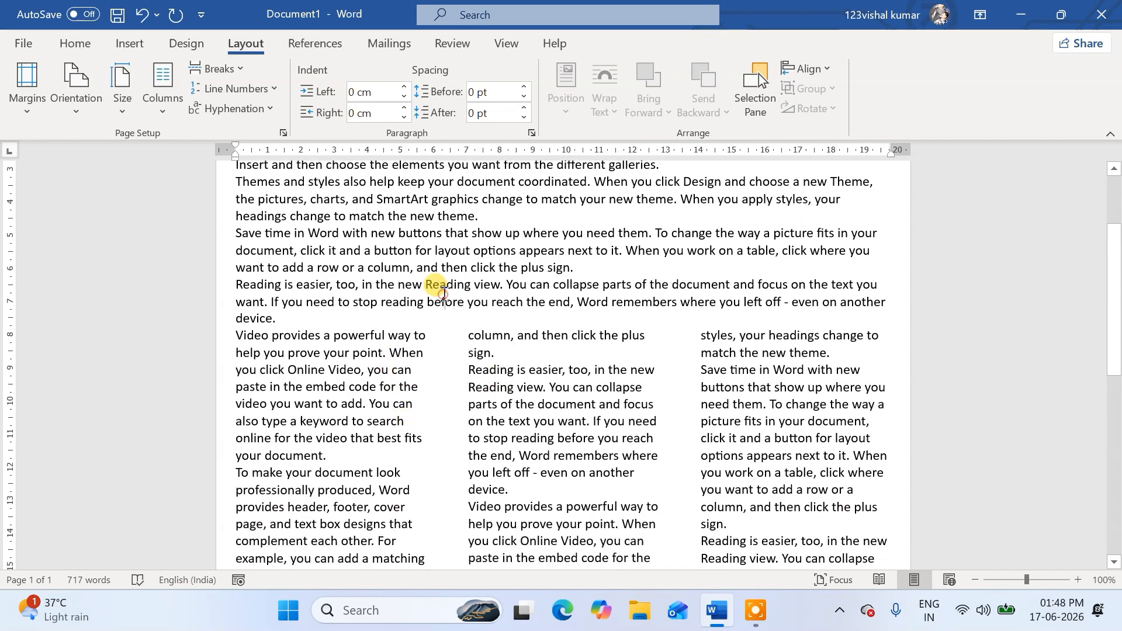
click(411, 257)
scroll(488, 346, up, 4)
scroll(488, 346, down, 1)
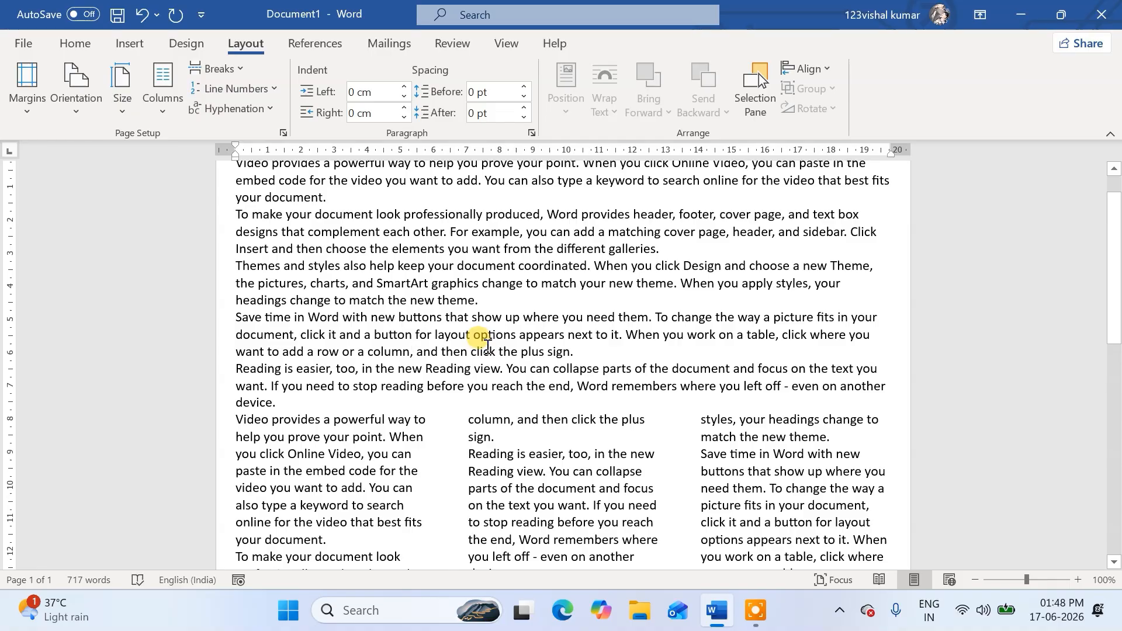
click(164, 99)
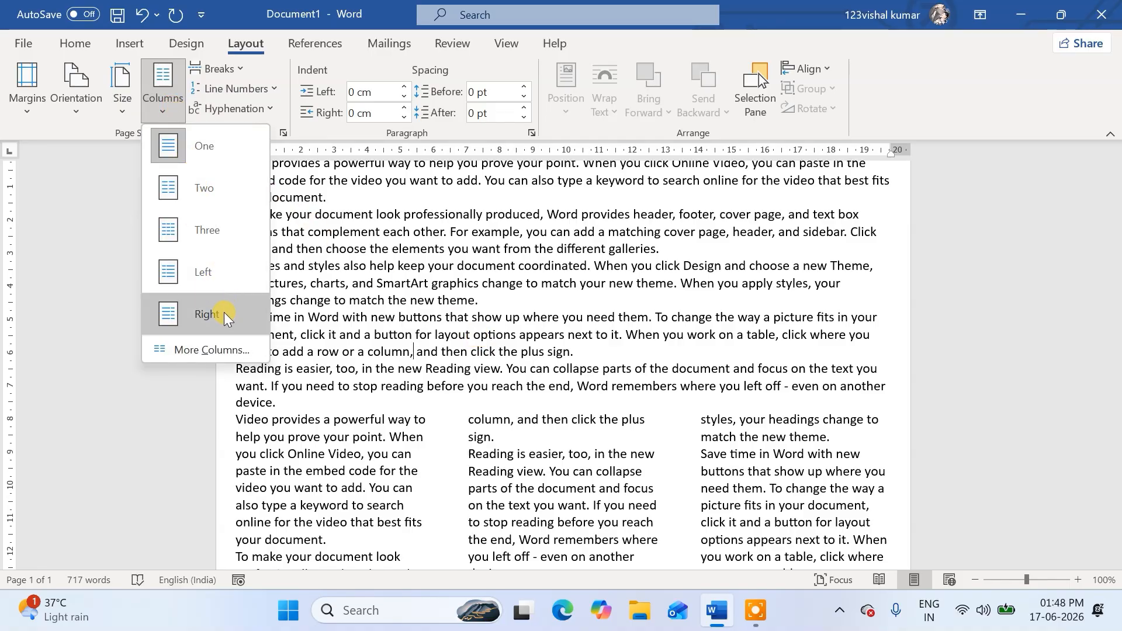
click(215, 227)
scroll(348, 223, up, 1)
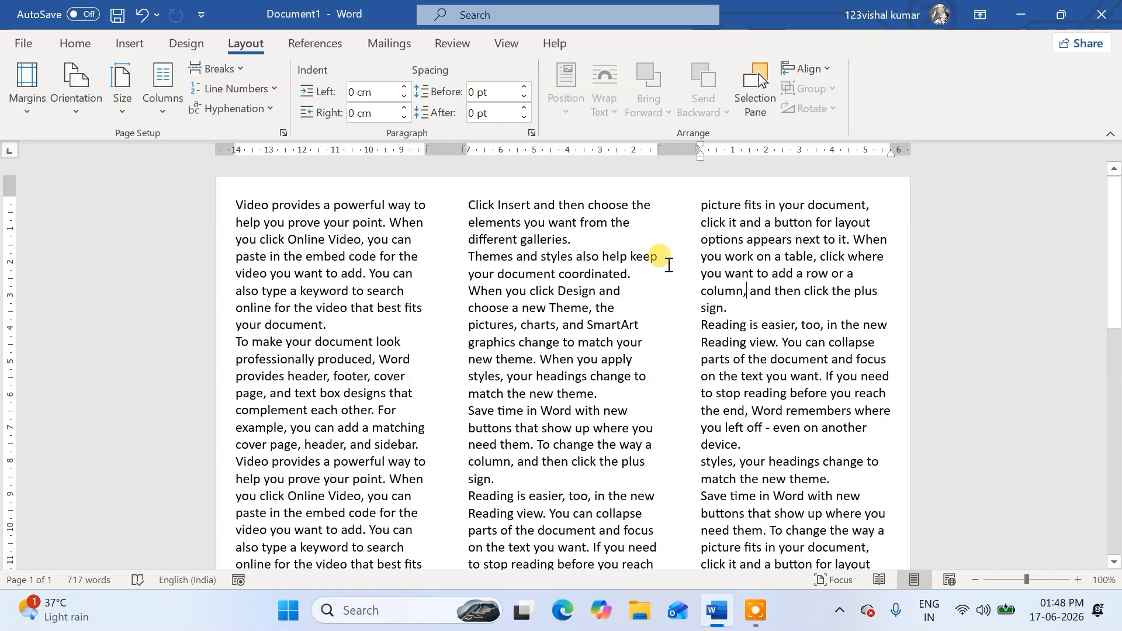
scroll(767, 283, down, 5)
scroll(493, 263, up, 6)
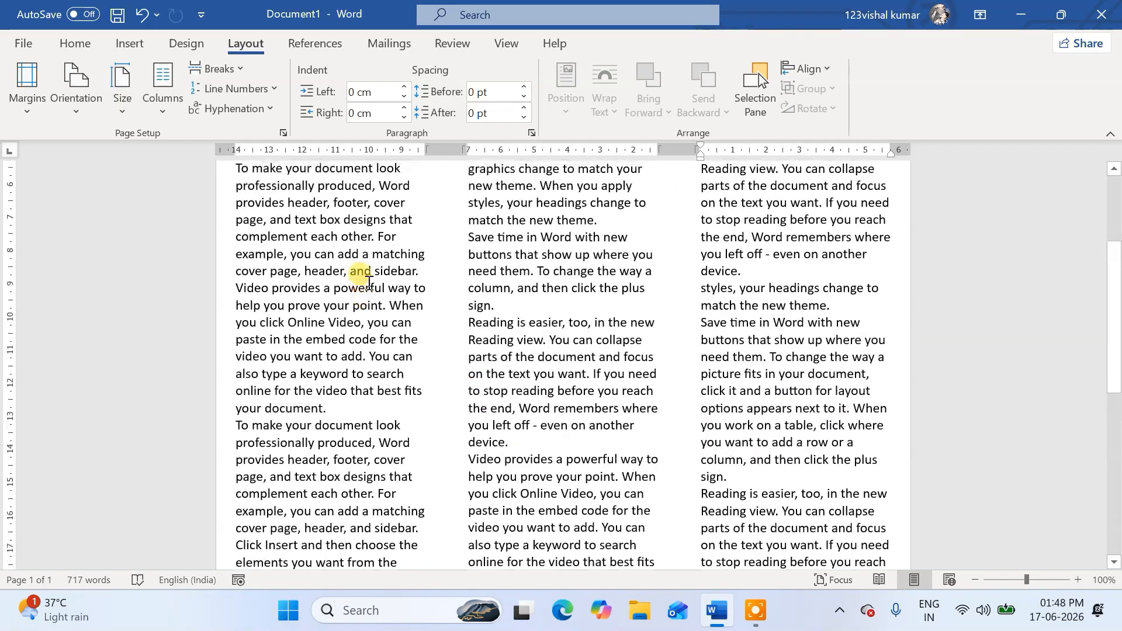
key(ctrl+z)
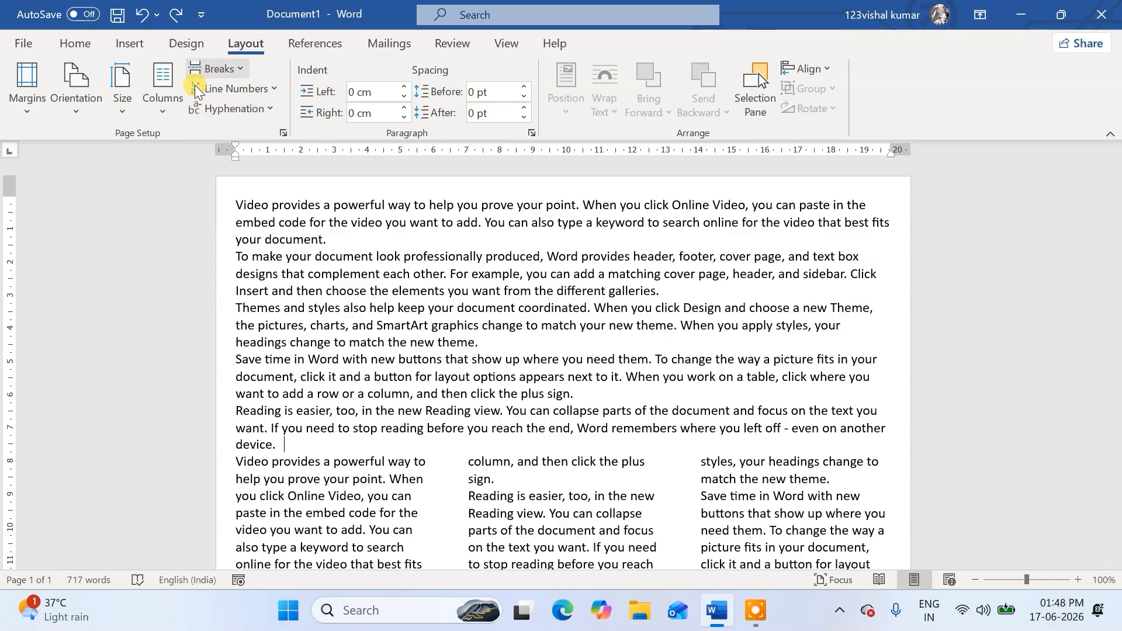
Step: Insert a Continuous section break after the last paragraph of the full-width section, above the three-column text
click(234, 75)
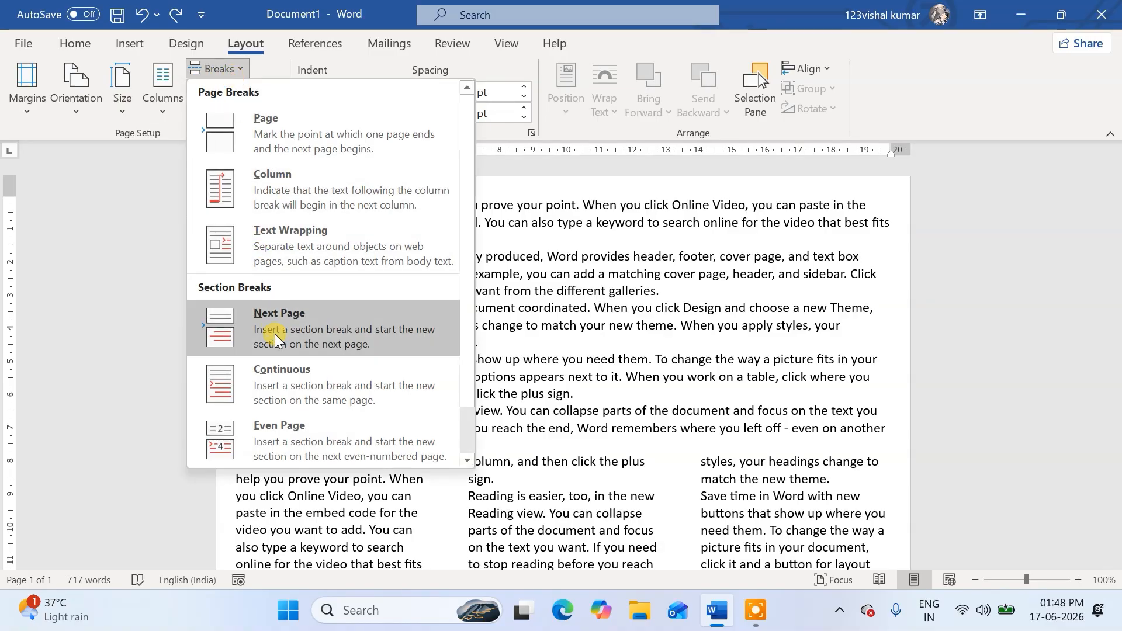
click(282, 380)
scroll(409, 409, down, 5)
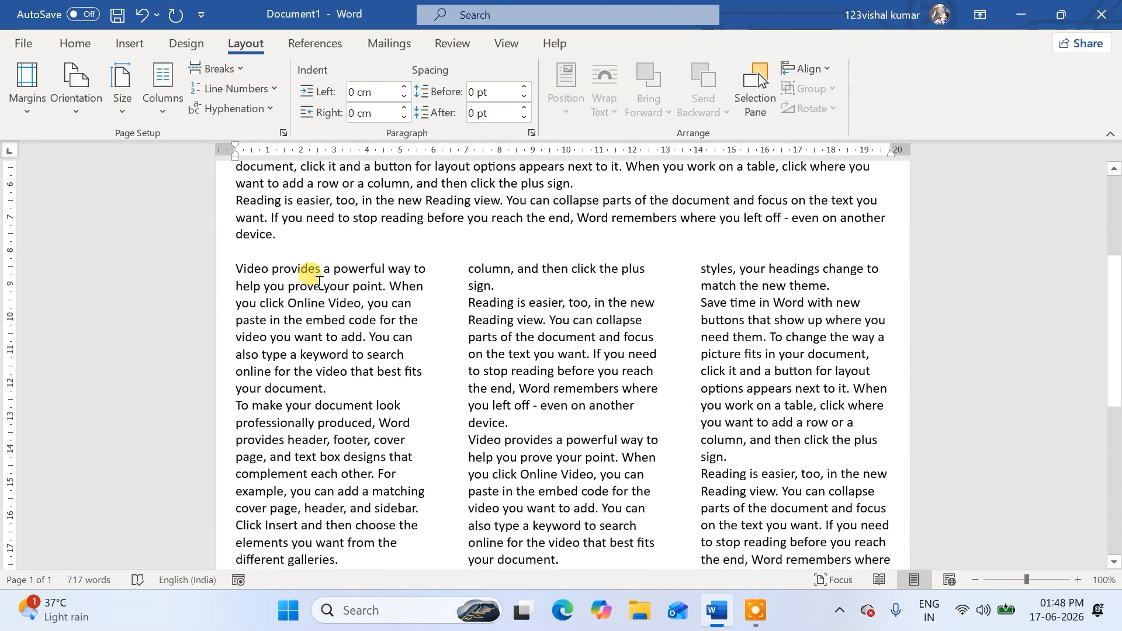
click(379, 406)
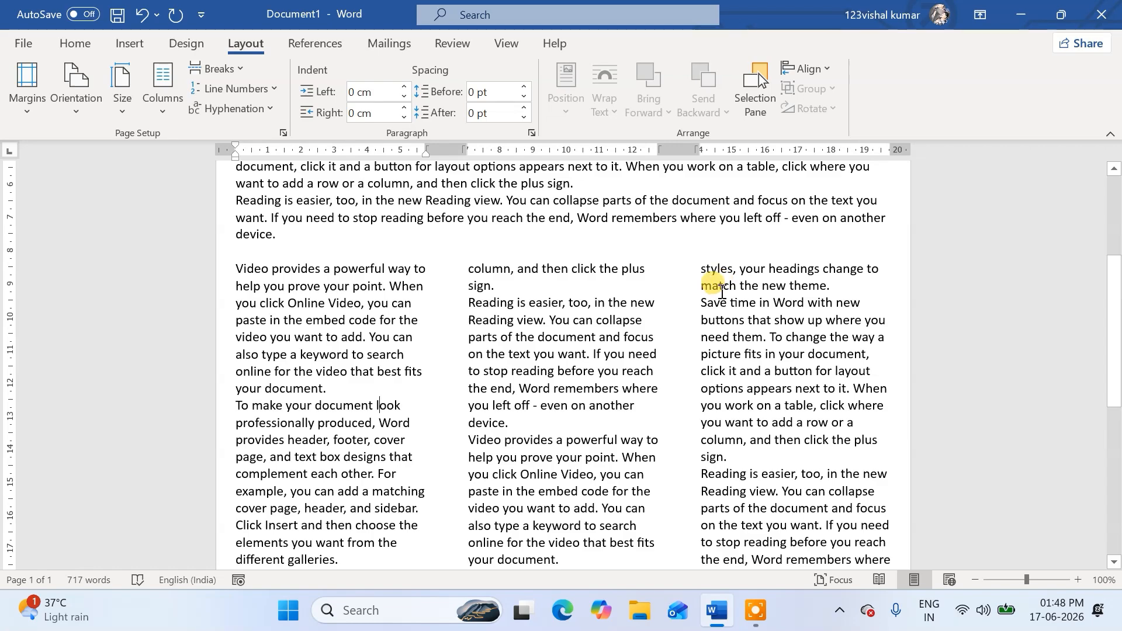
Step: Apply Continuous line numbering to the three-column section and check the numbers through all three columns
scroll(585, 351, up, 5)
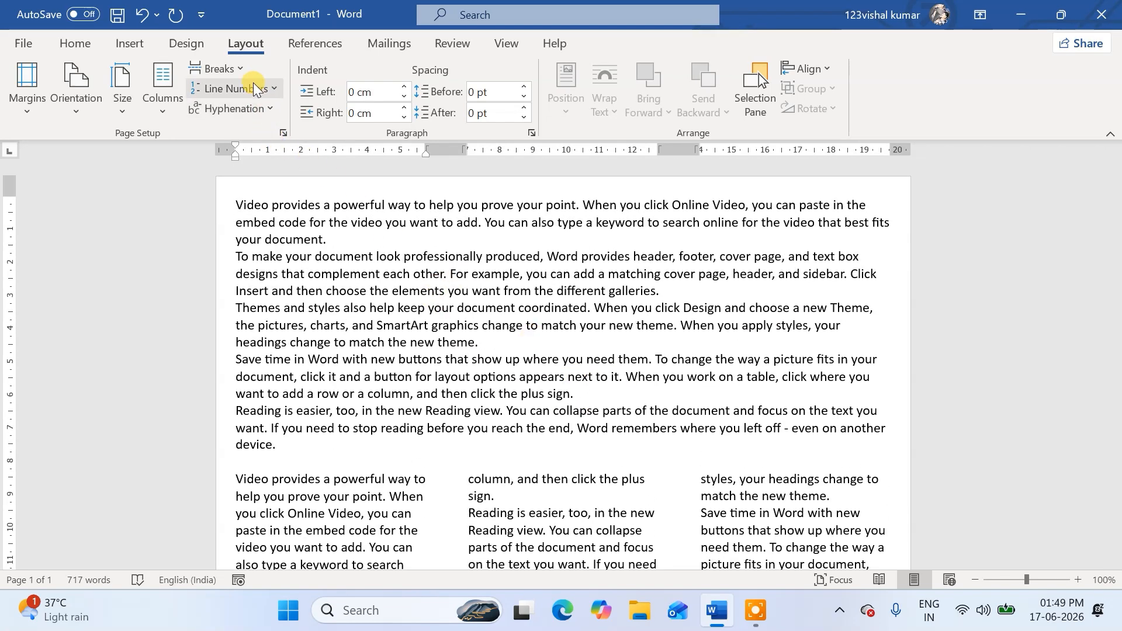
click(262, 85)
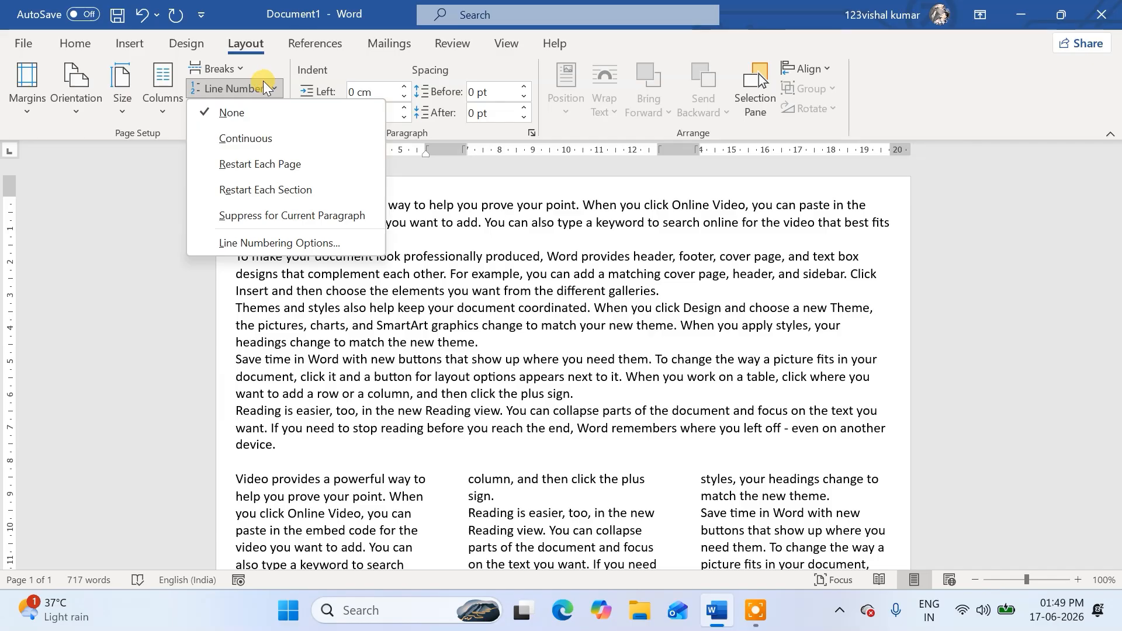
click(237, 141)
scroll(374, 292, down, 8)
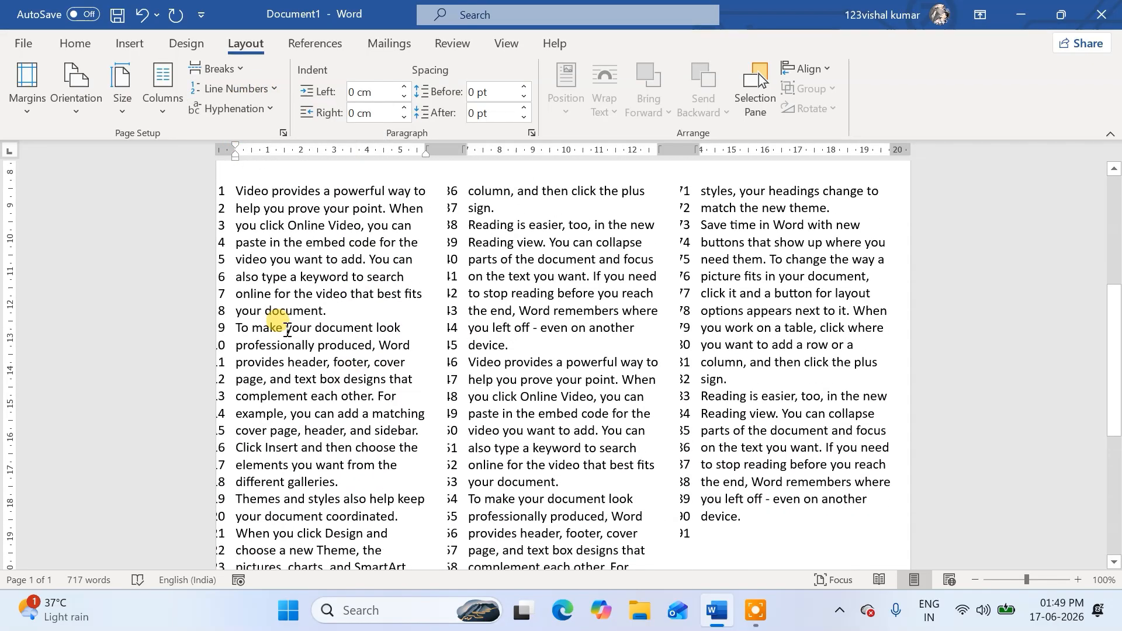
scroll(458, 439, down, 3)
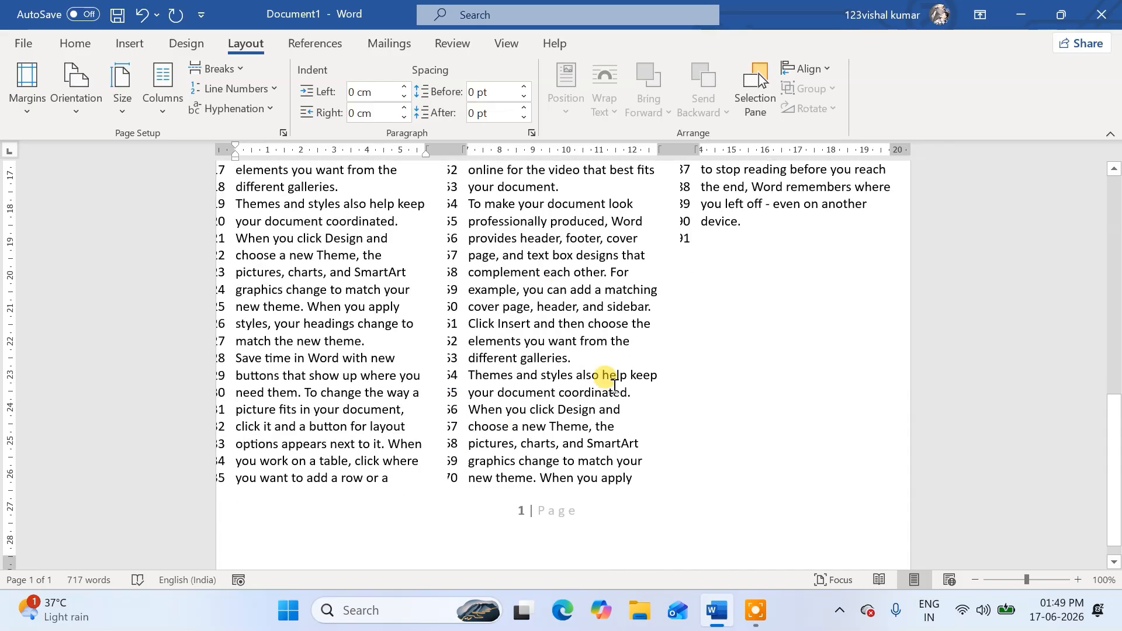
scroll(672, 315, up, 15)
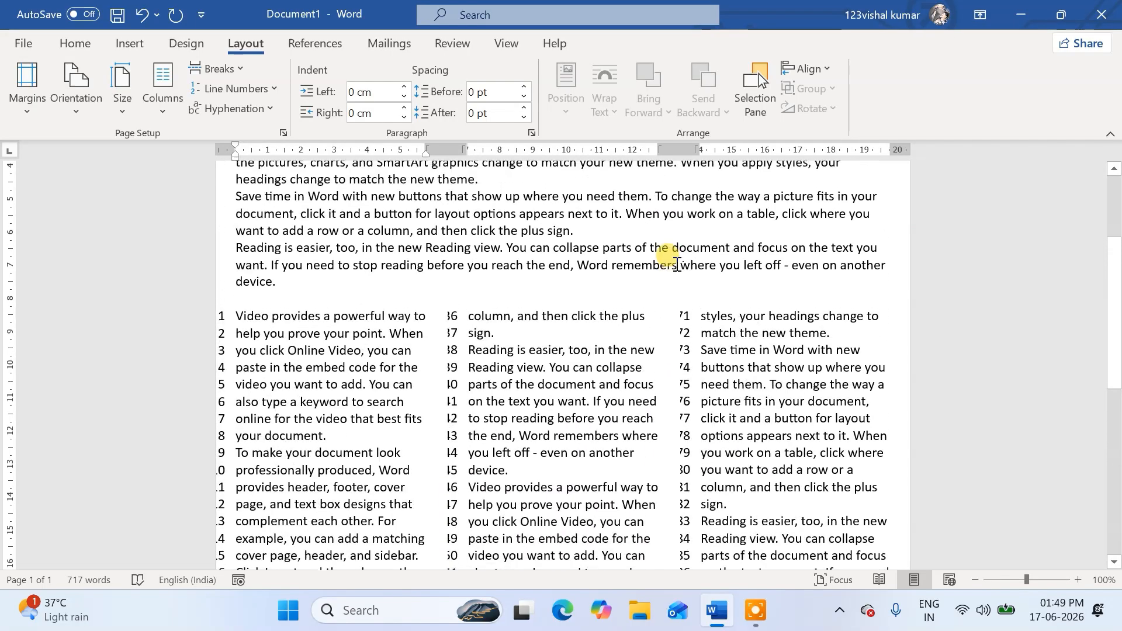
scroll(243, 462, up, 2)
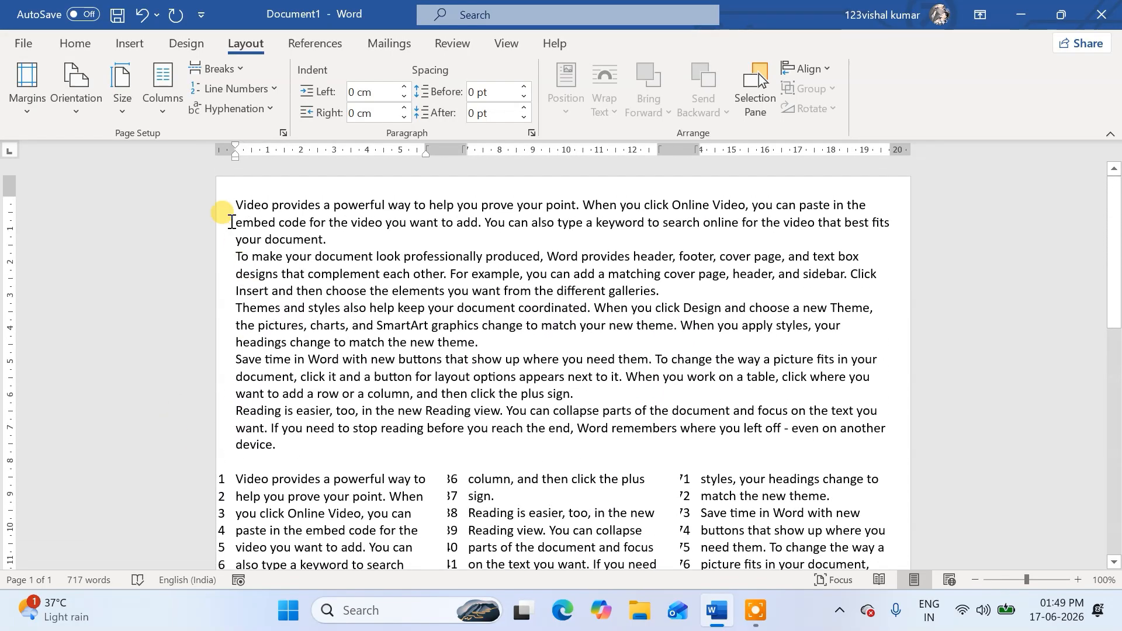
Step: Examine how line numbering applies to the full-width section compared with the three-column text
click(236, 207)
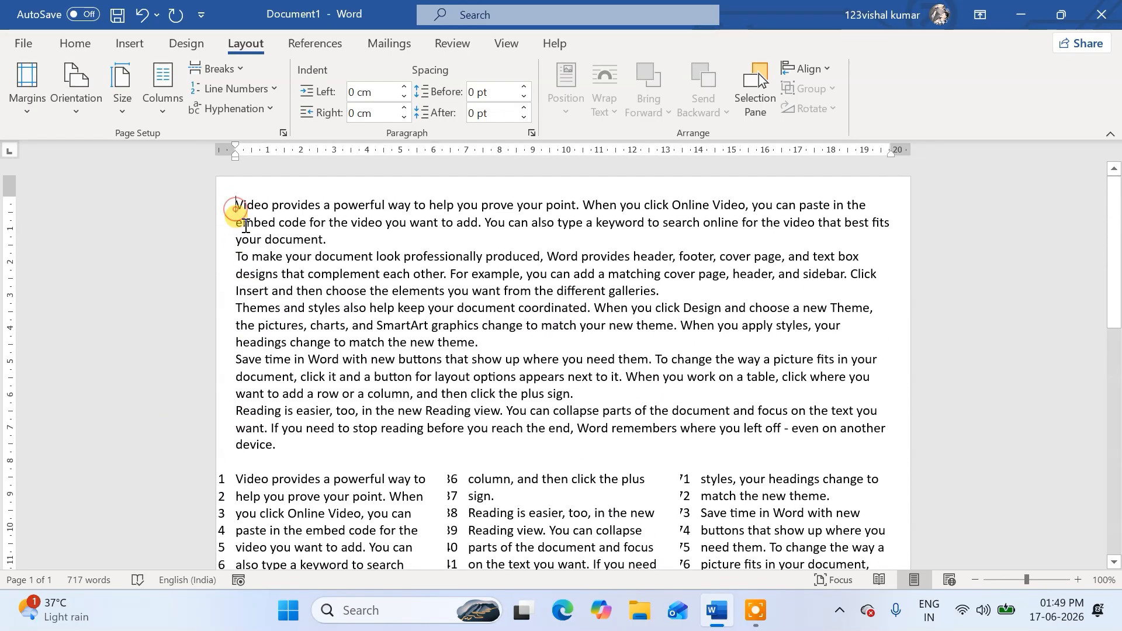
click(239, 89)
click(278, 293)
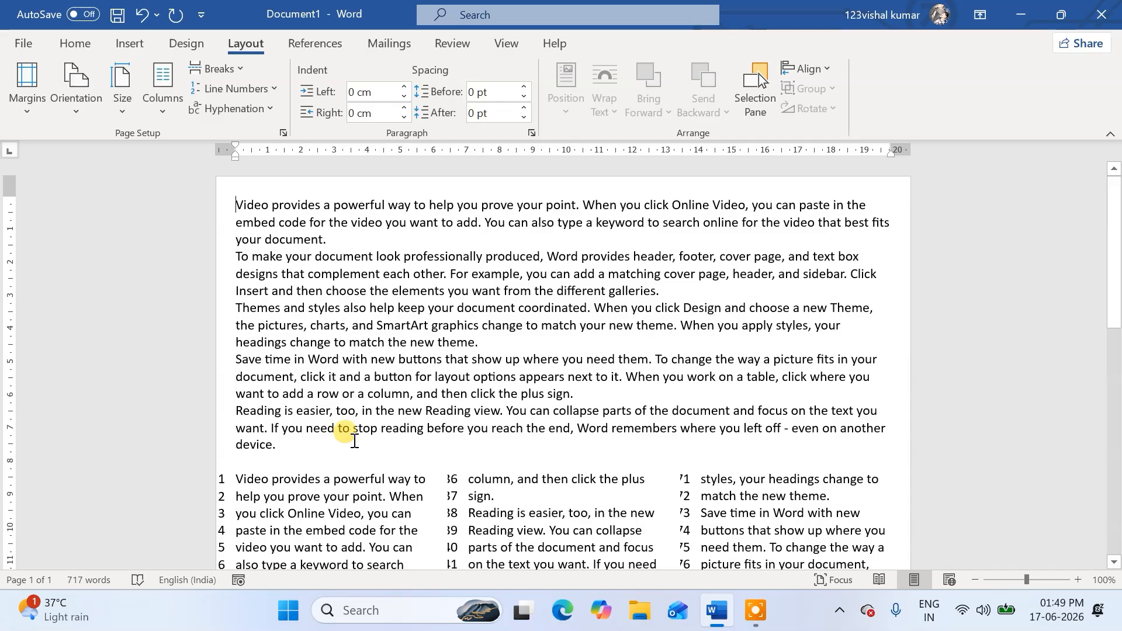
scroll(354, 442, down, 7)
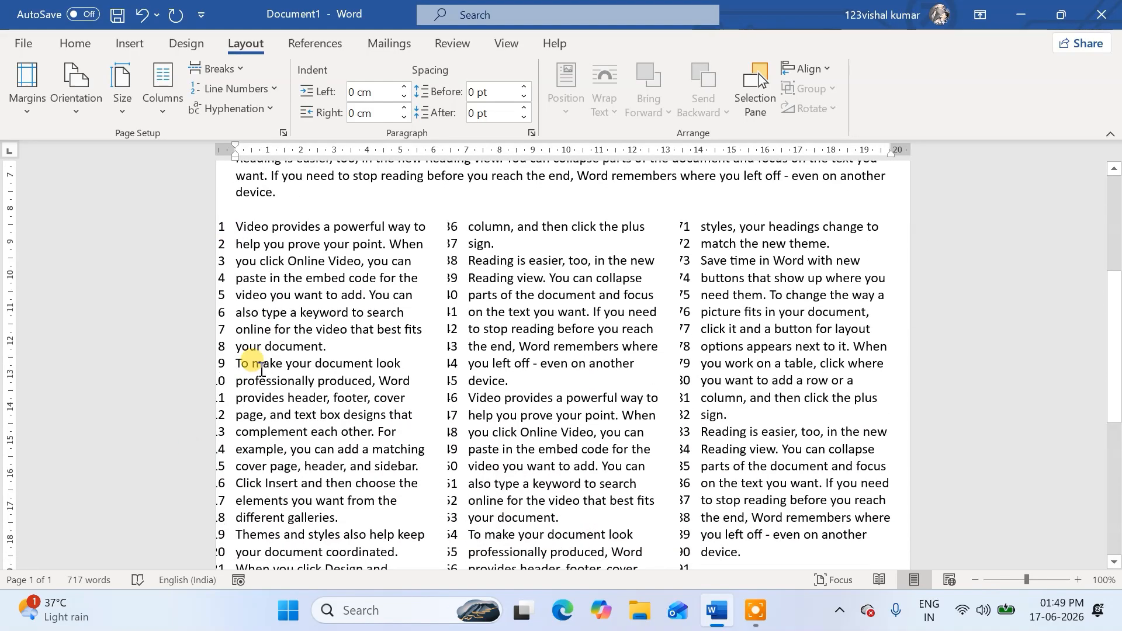
scroll(251, 301, up, 7)
scroll(248, 325, down, 8)
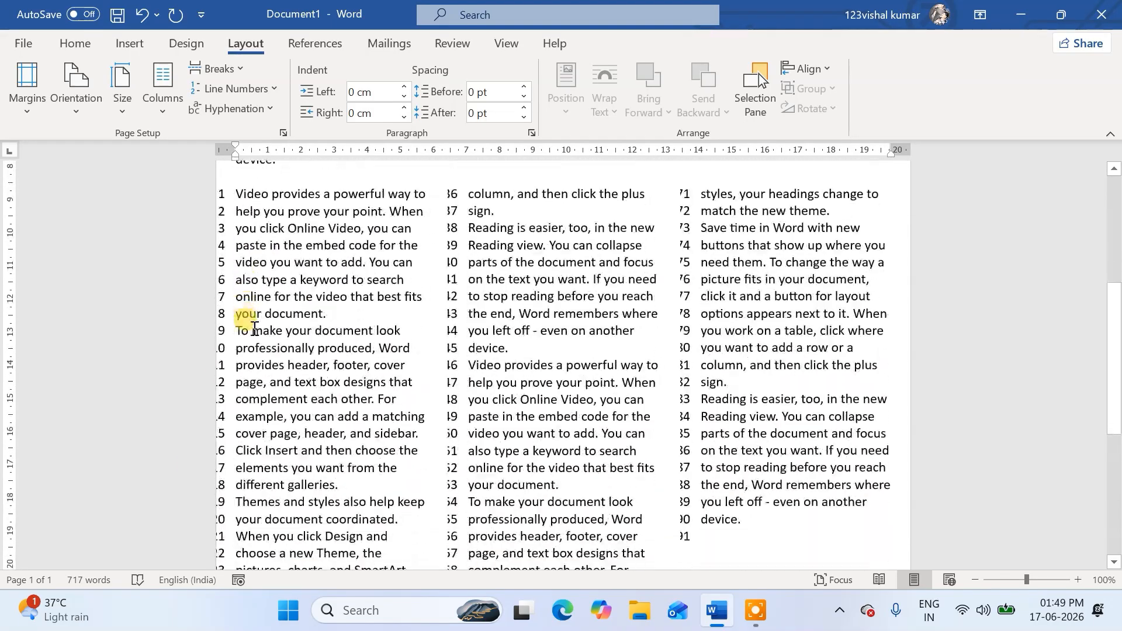
scroll(320, 389, down, 4)
scroll(308, 388, up, 1)
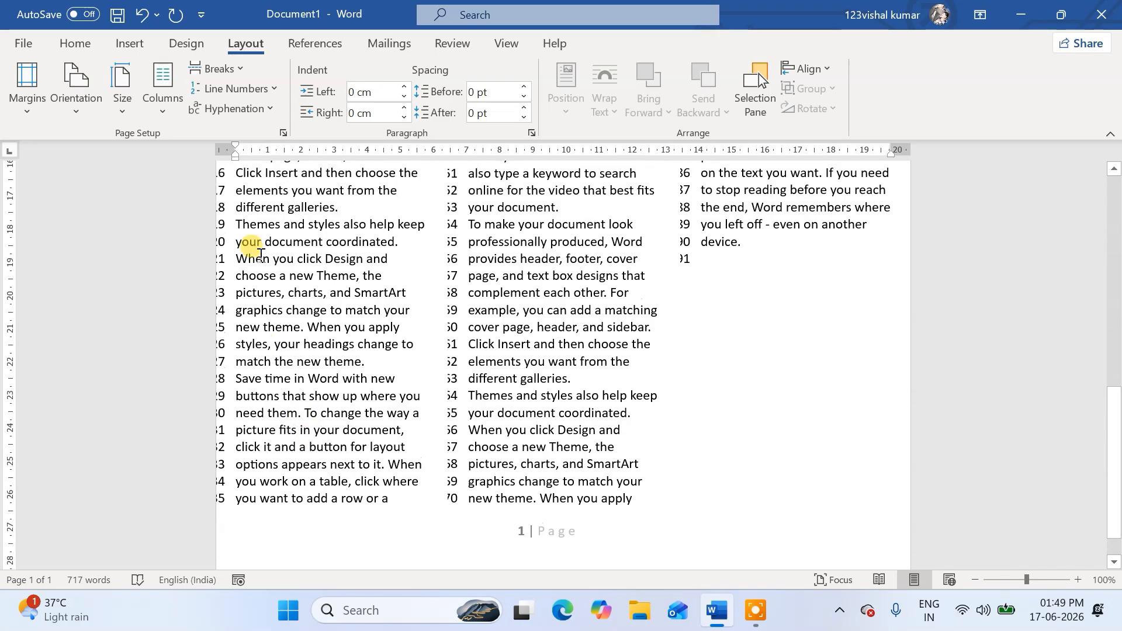
Step: Select the full-width paragraphs and apply Automatic hyphenation
click(244, 114)
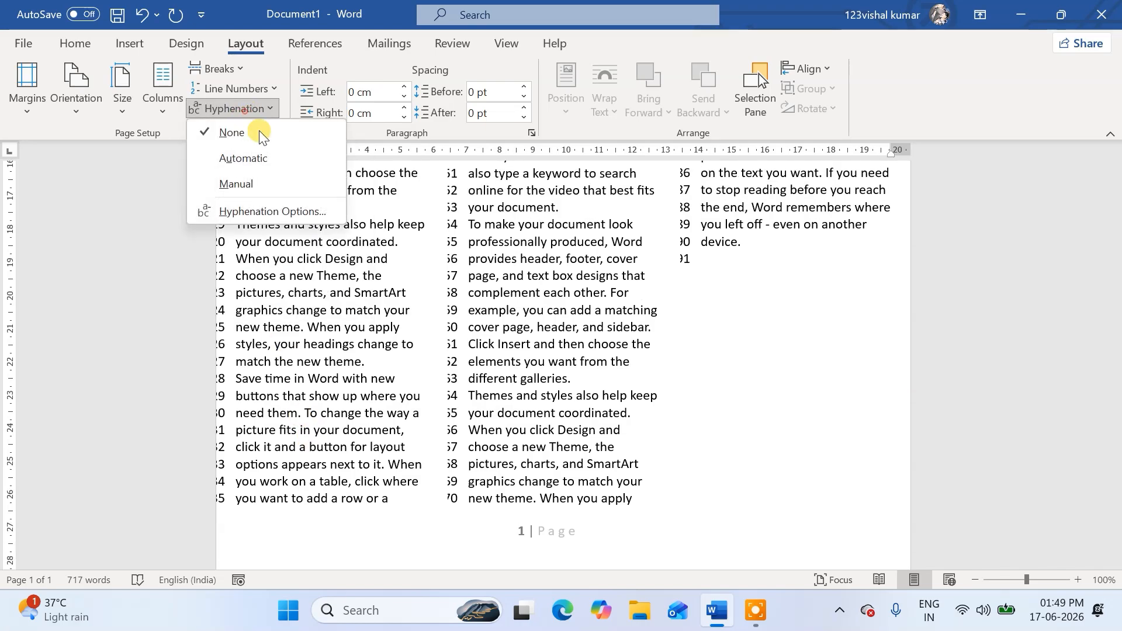
scroll(581, 296, up, 10)
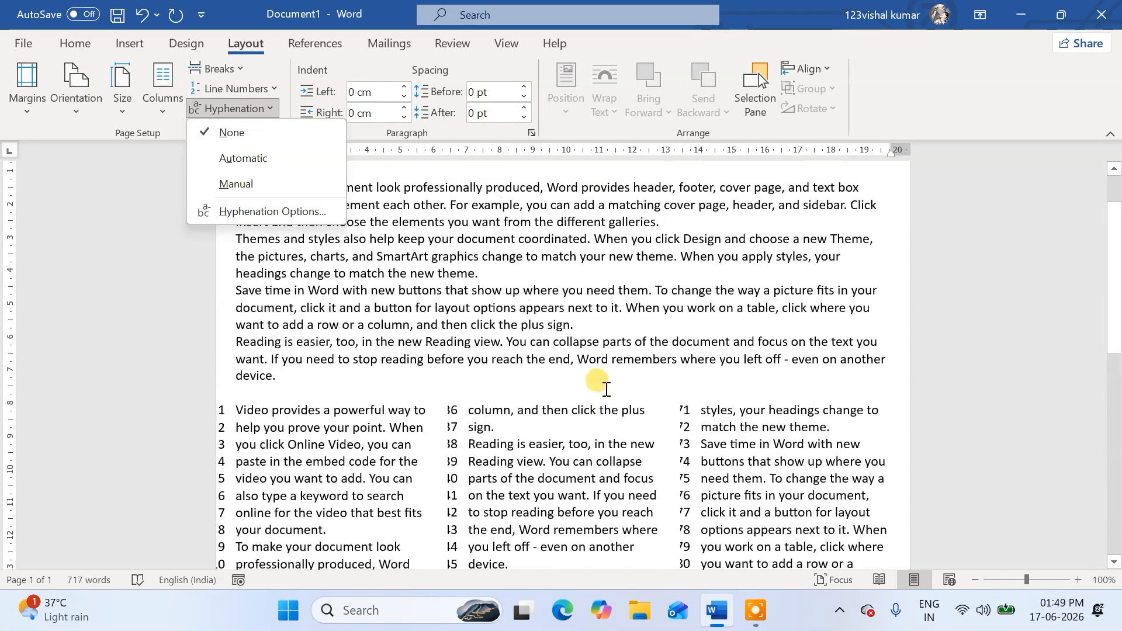
click(669, 427)
drag(441, 440, 208, 193)
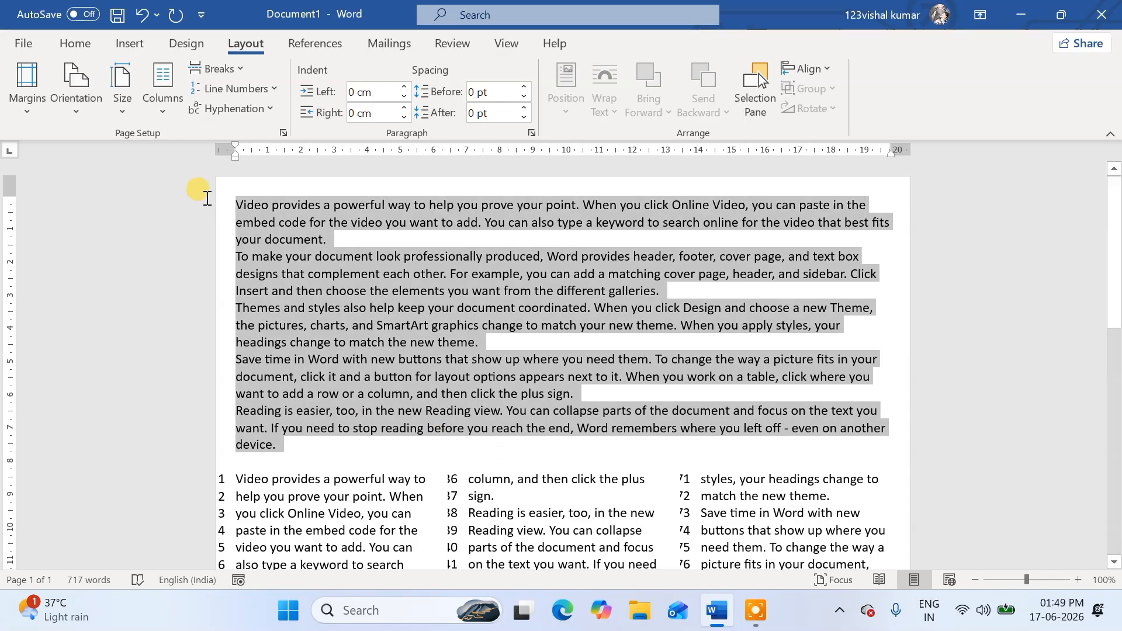
click(245, 110)
click(262, 150)
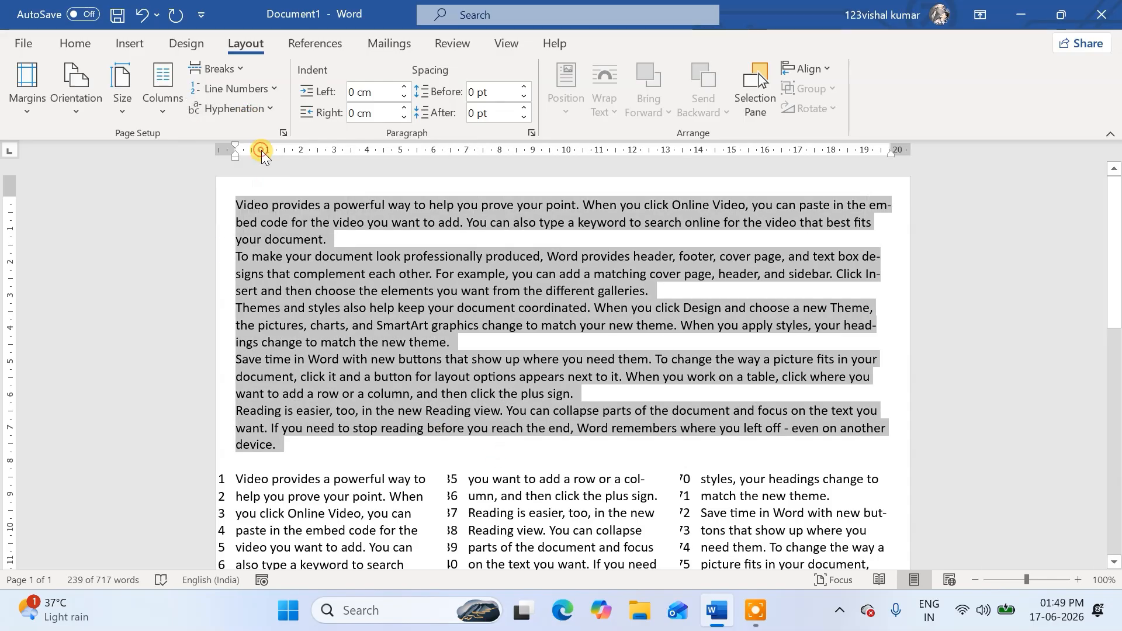
Step: Set the document's hyphenation back to None
click(892, 214)
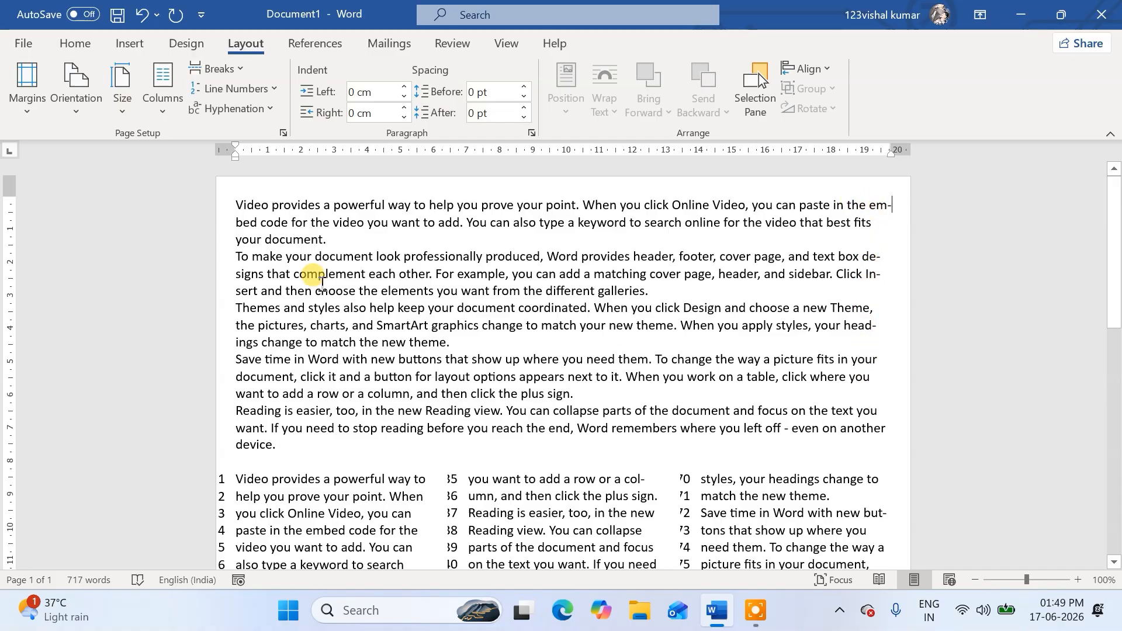
click(232, 109)
click(236, 134)
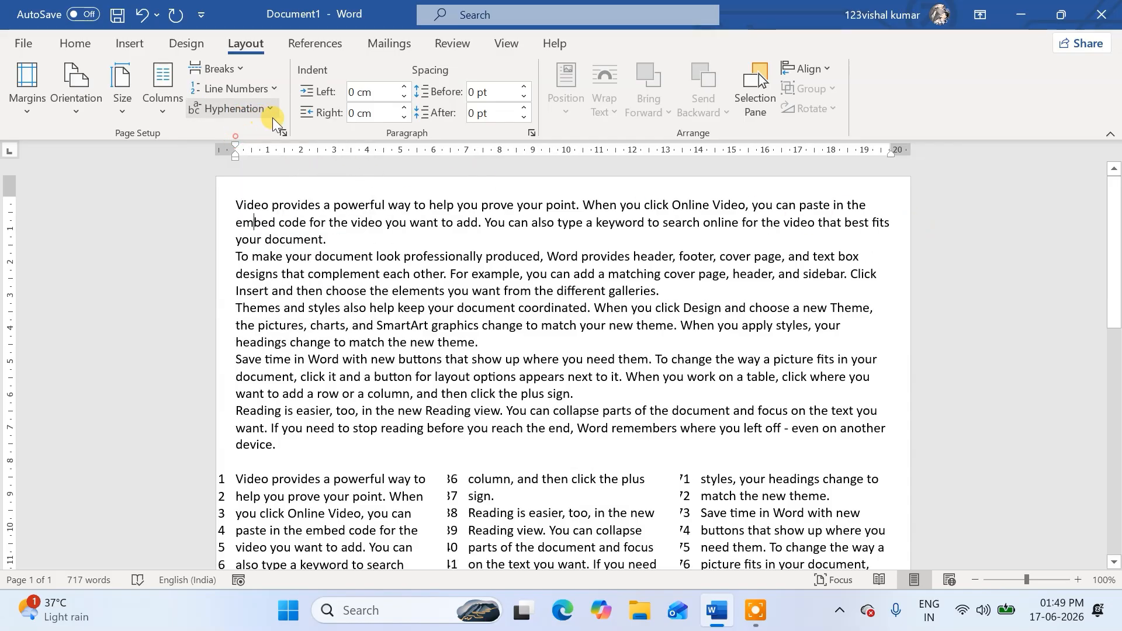
Step: Set line numbering to None in the full-width section and for all of the three-column text
click(251, 94)
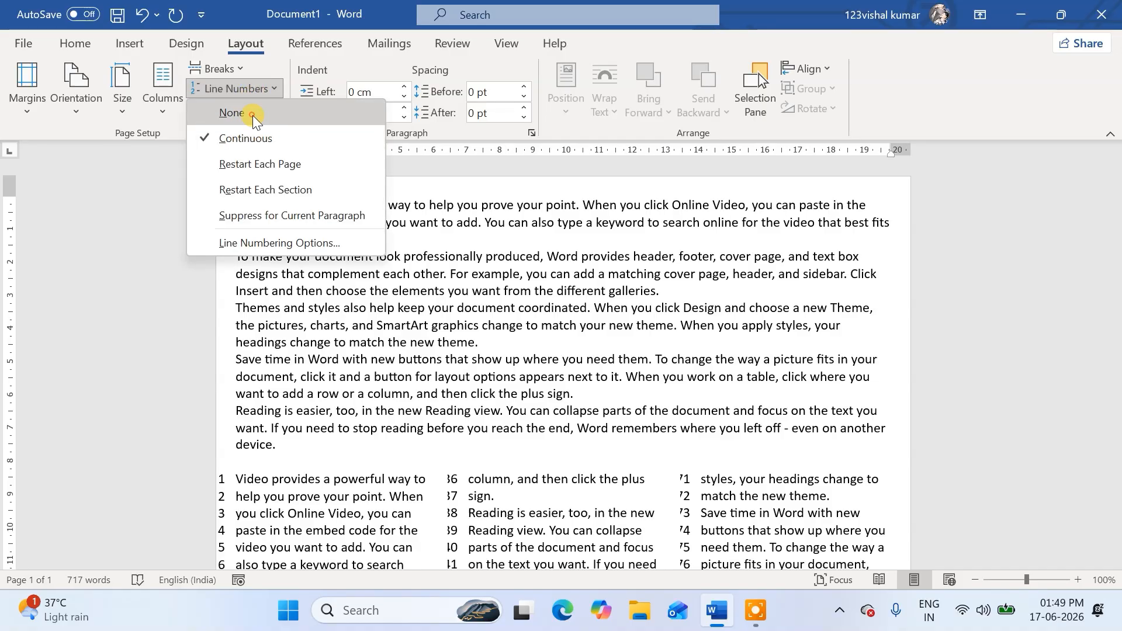
click(253, 115)
click(255, 90)
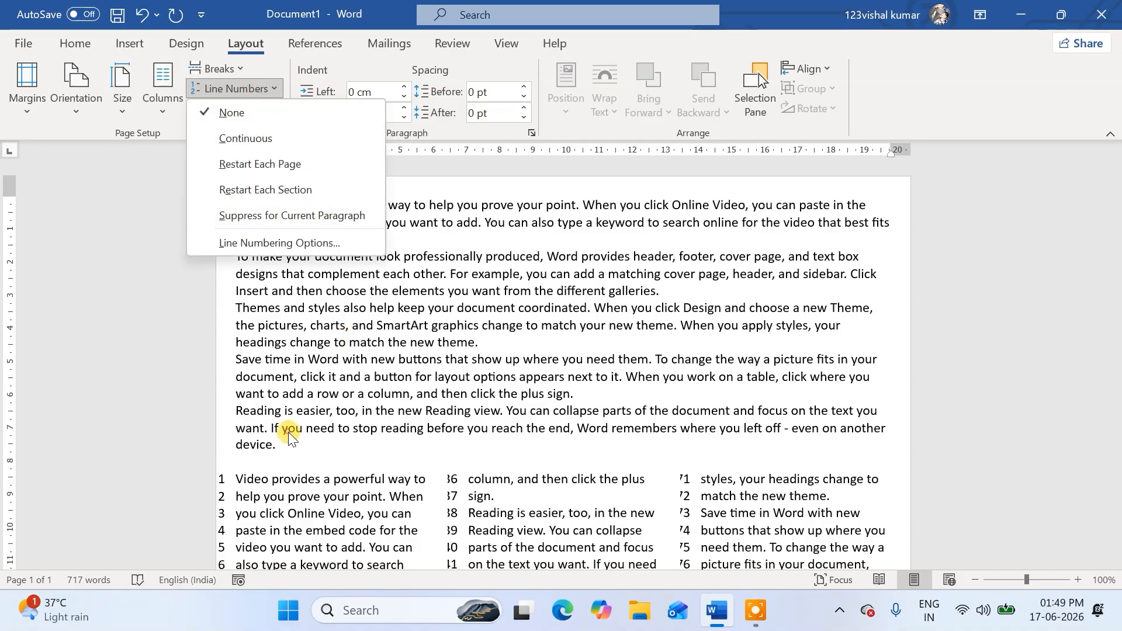
click(236, 416)
drag(221, 471, 882, 345)
click(230, 87)
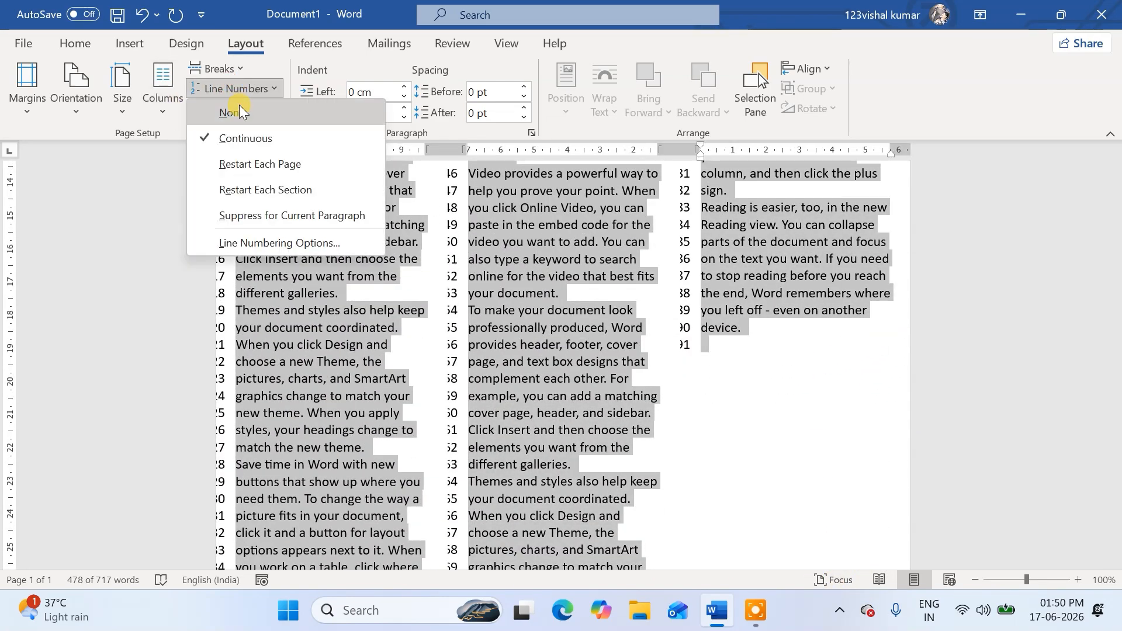
click(240, 106)
scroll(443, 348, up, 3)
scroll(446, 338, down, 5)
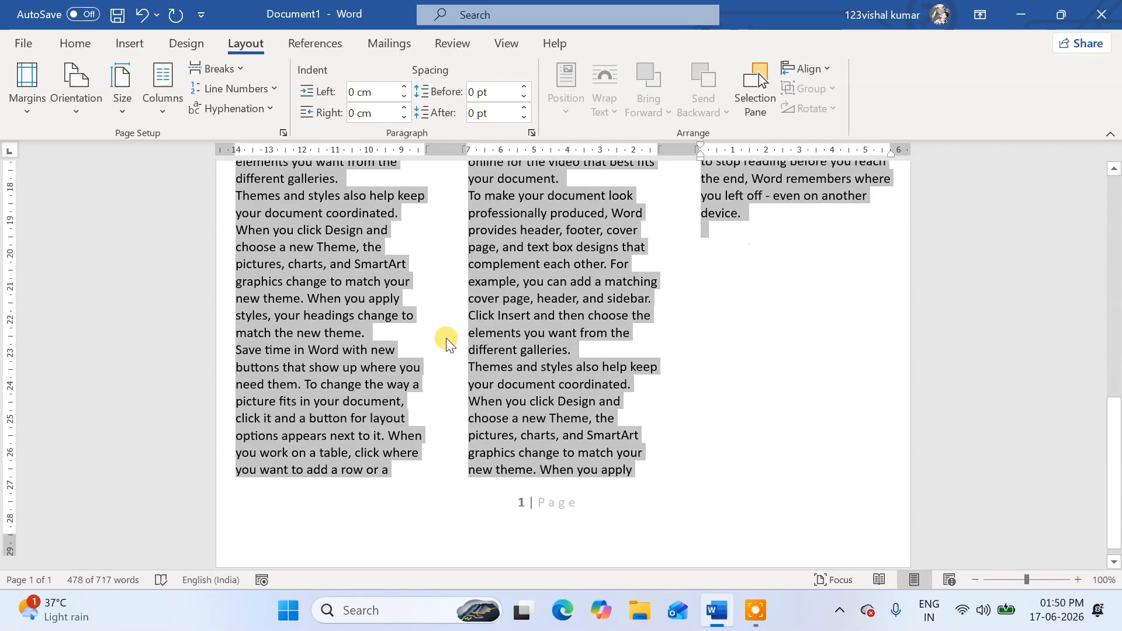
scroll(447, 338, up, 9)
click(242, 339)
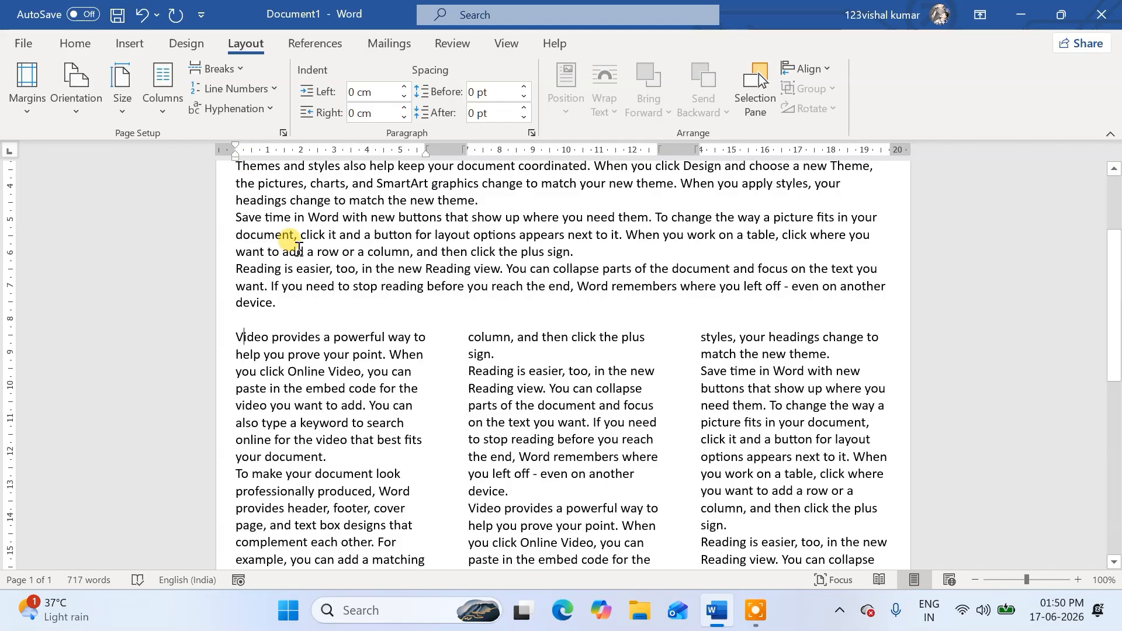
scroll(351, 234, up, 3)
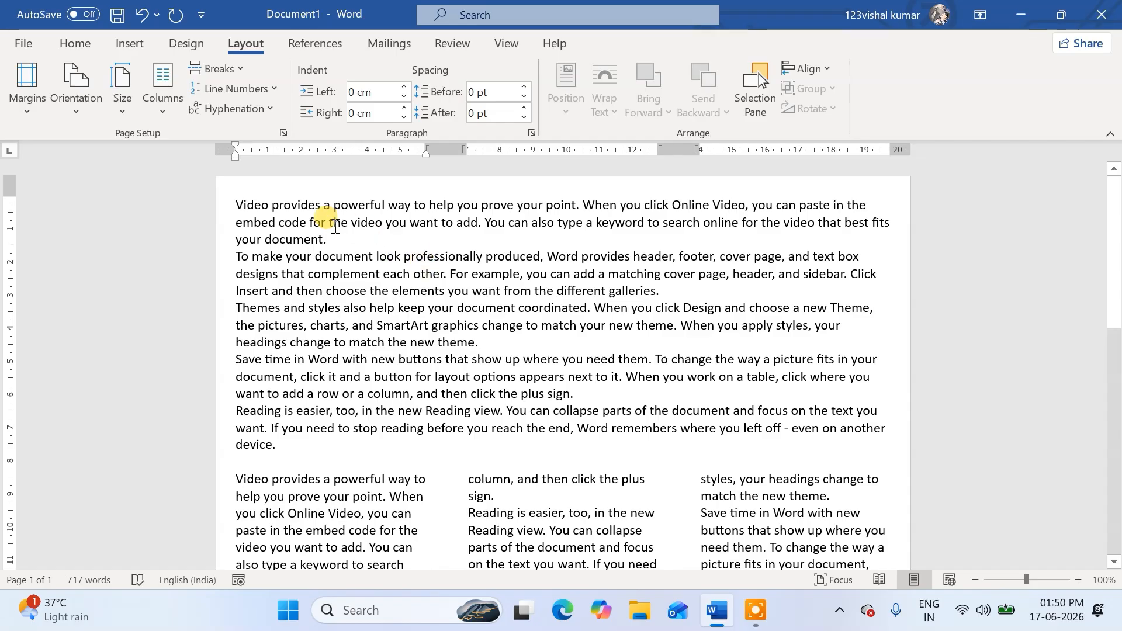
click(757, 614)
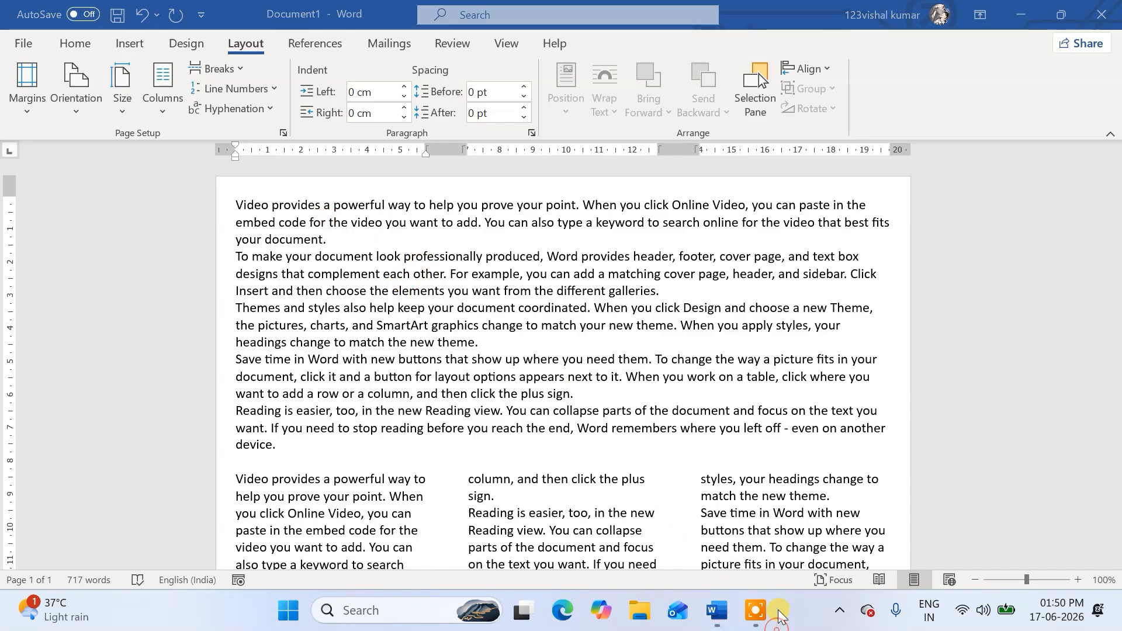